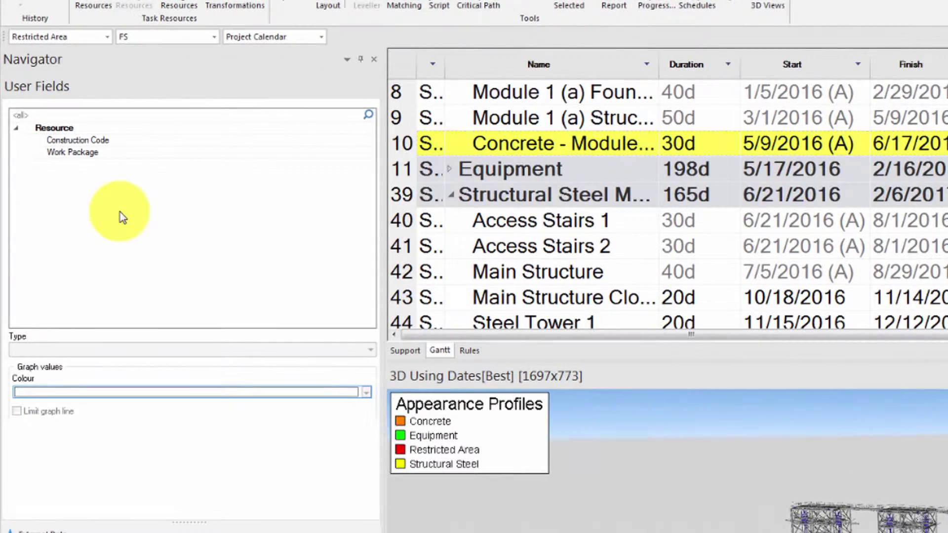
Add a Resource String user field named 'Task Status' and sort tasks by Finish ascending.
{"action": "right_click", "coordinate": [72, 154]}
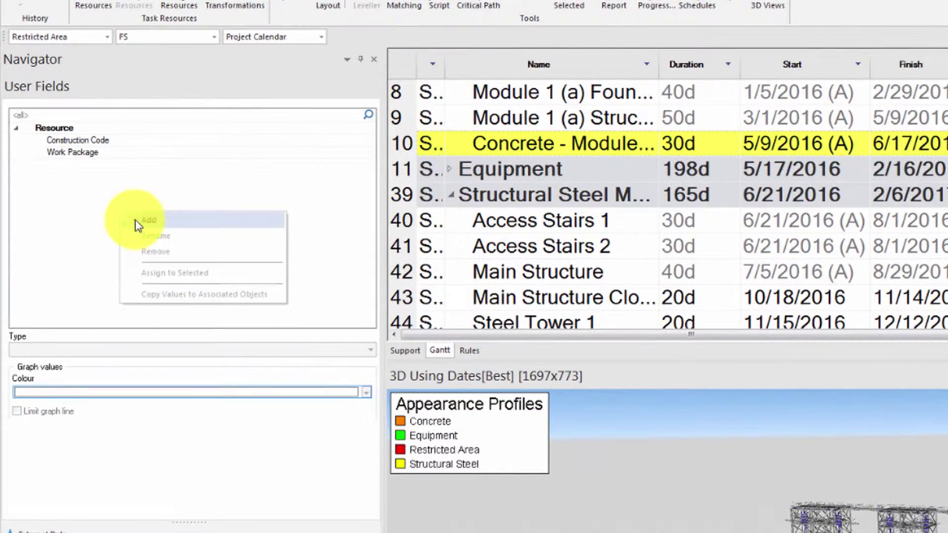
{"action": "left_click", "coordinate": [139, 220]}
{"action": "type", "text": "Task Status"}
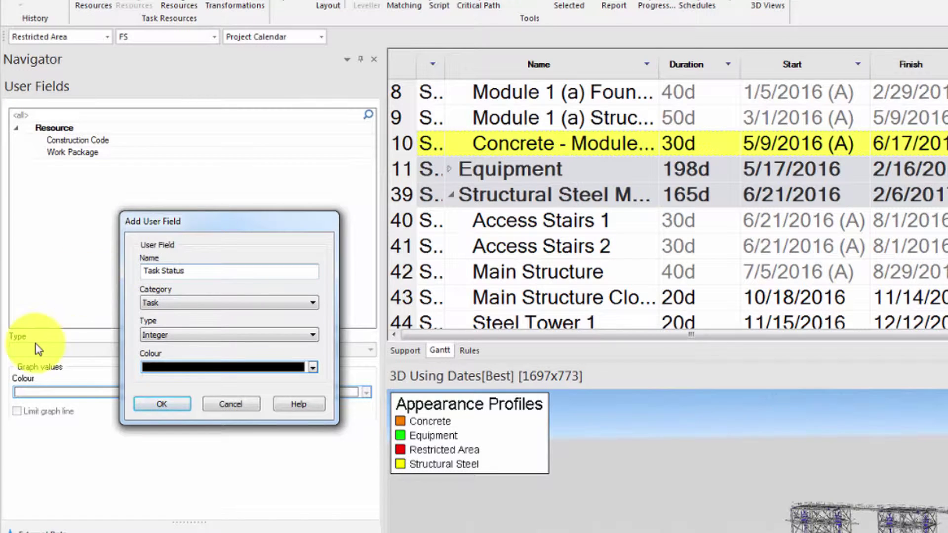
{"action": "left_click", "coordinate": [215, 303]}
{"action": "left_click", "coordinate": [212, 325]}
{"action": "left_click", "coordinate": [212, 335]}
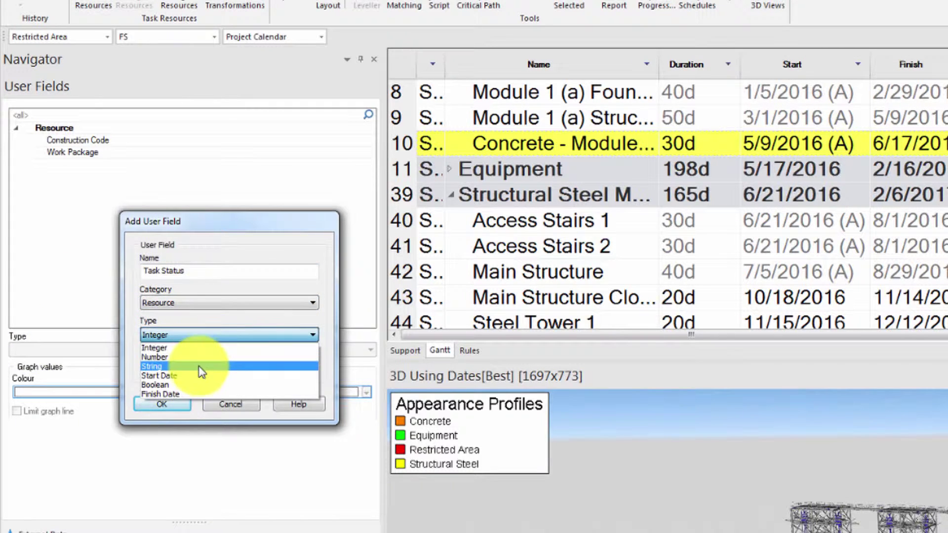
{"action": "left_click", "coordinate": [201, 376]}
{"action": "left_click", "coordinate": [162, 404]}
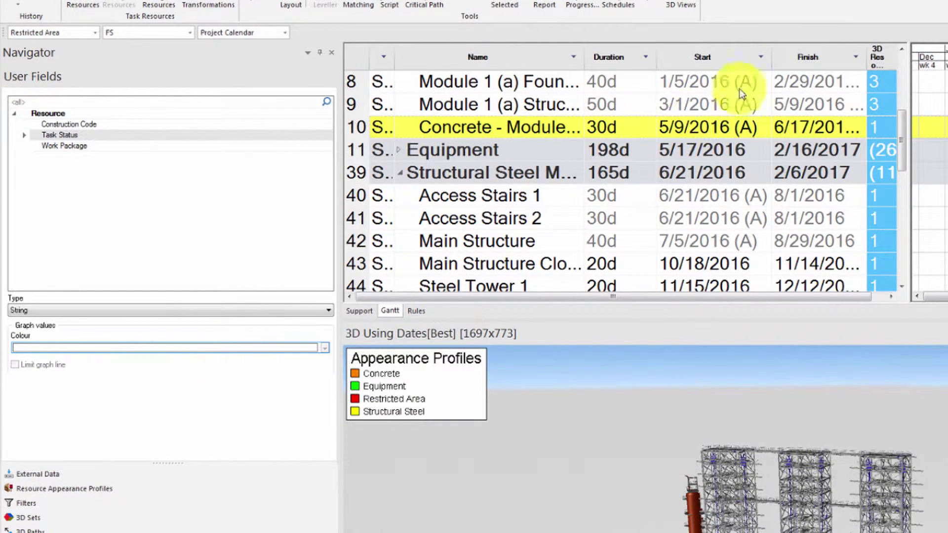
{"action": "left_click", "coordinate": [856, 57]}
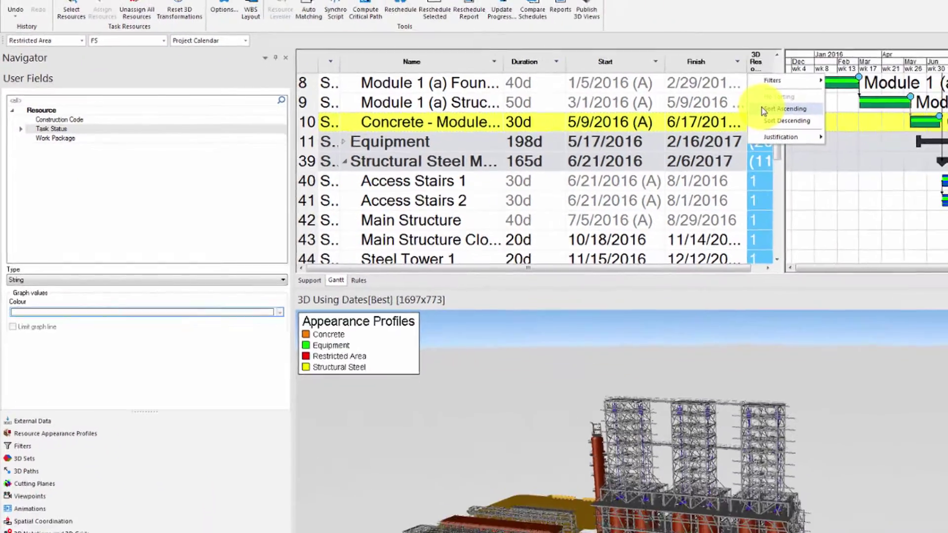
{"action": "left_click", "coordinate": [884, 109]}
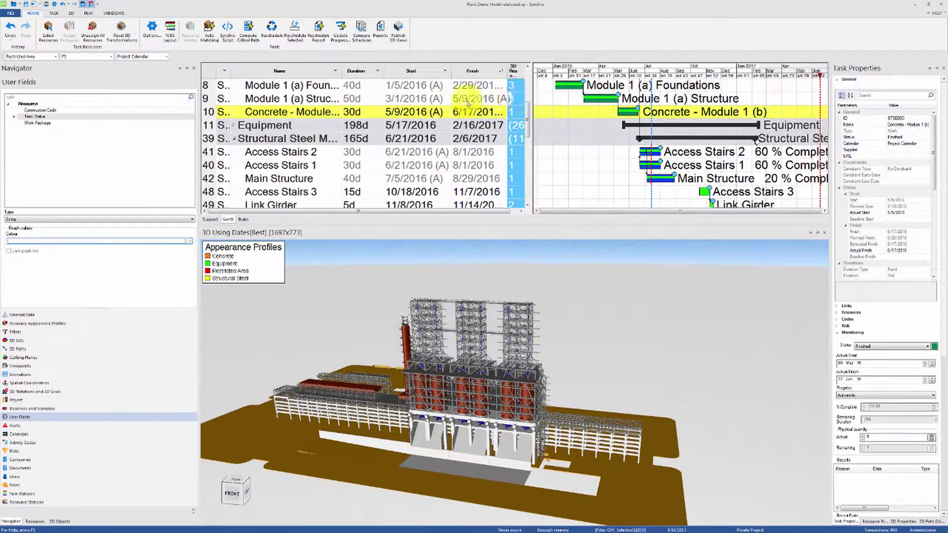
Run the script TASK.RESOURCE ASSIGN_UF("Task Status", String, TASK.STATUS) in the Synchro Script interpreter.
{"action": "left_click", "coordinate": [228, 30]}
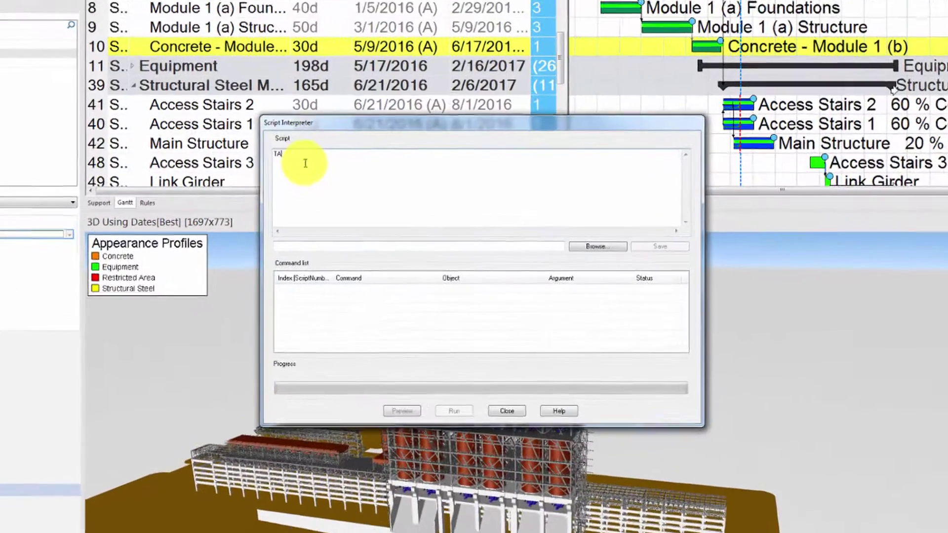
{"action": "type", "text": "TASK.RESOURCE.ASSIGN_UF(\"Task Status\", String, TASK.STATUS"}
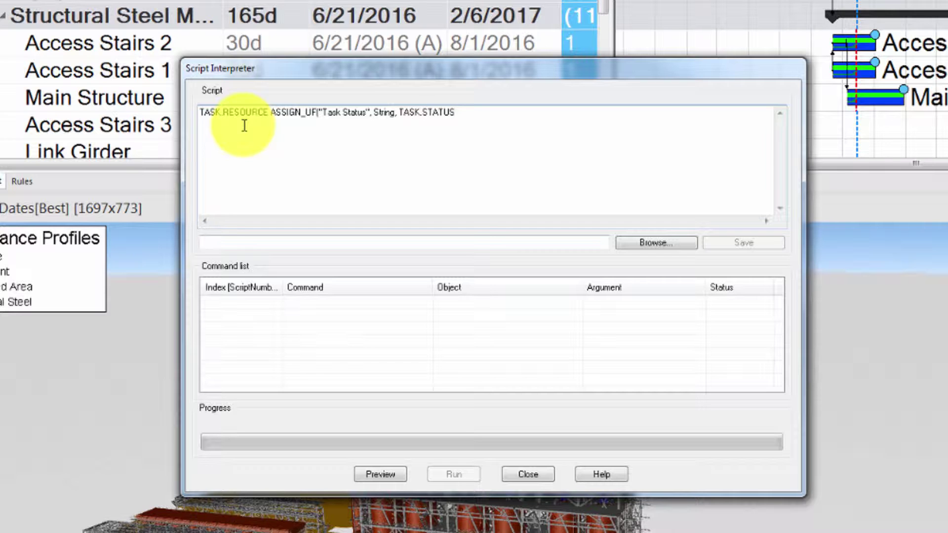
{"action": "left_click", "coordinate": [386, 474]}
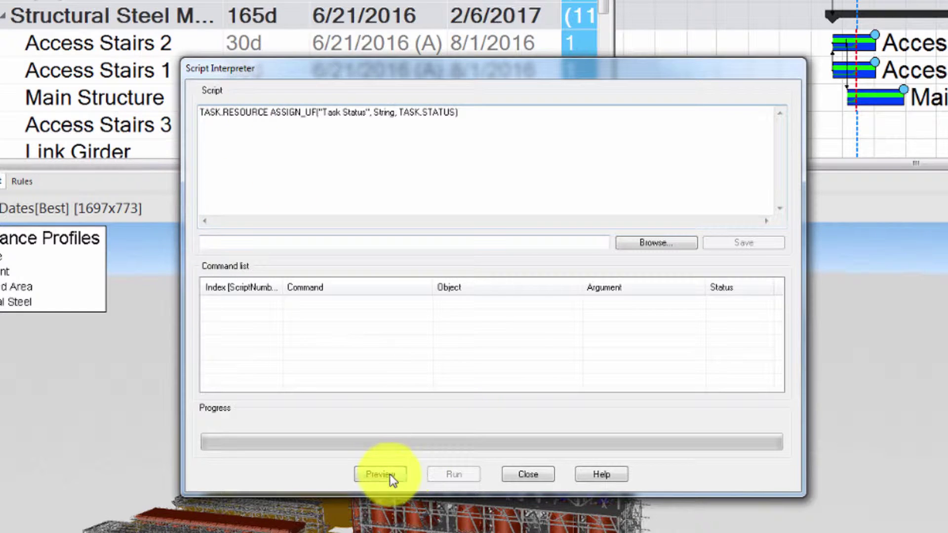
{"action": "left_click", "coordinate": [453, 475]}
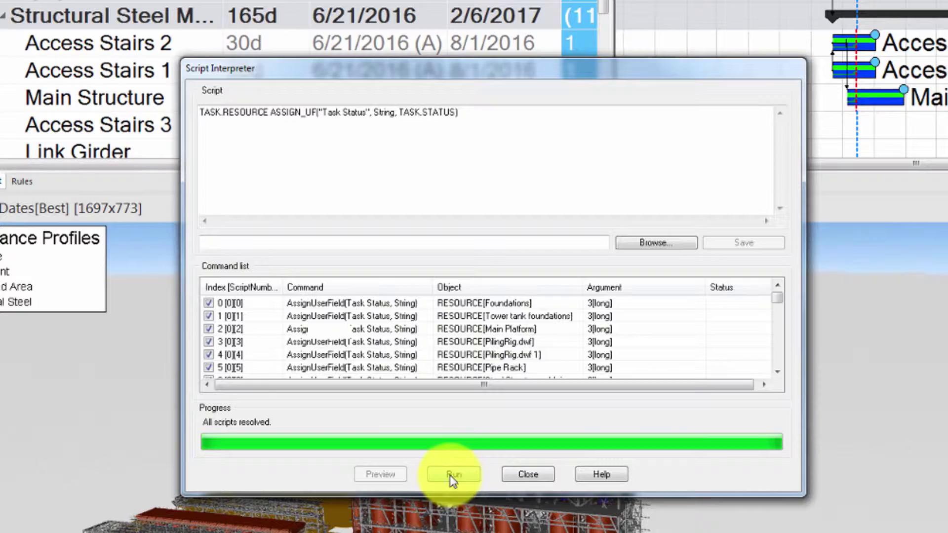
{"action": "left_click", "coordinate": [527, 474]}
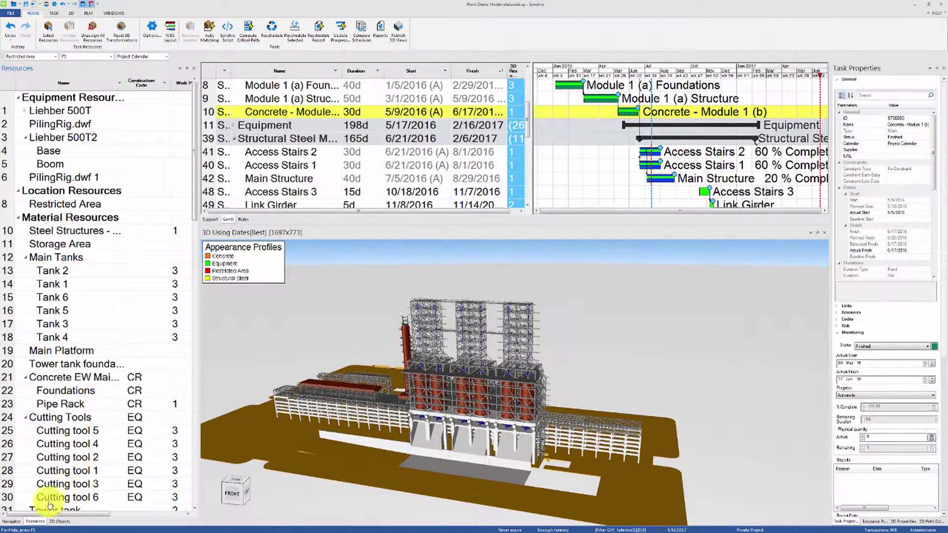
Customise the Resources list columns to show Task Status directly beneath Name.
{"action": "right_click", "coordinate": [98, 82]}
{"action": "left_click", "coordinate": [144, 120]}
{"action": "scroll", "coordinate": [447, 297], "scroll_direction": "down", "scroll_amount": 2}
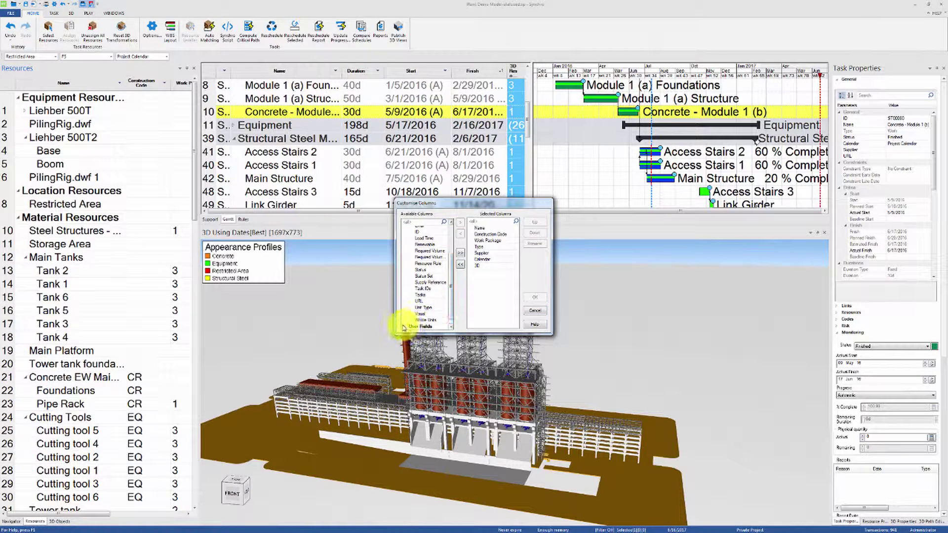
{"action": "left_click", "coordinate": [414, 326]}
{"action": "left_click", "coordinate": [460, 223]}
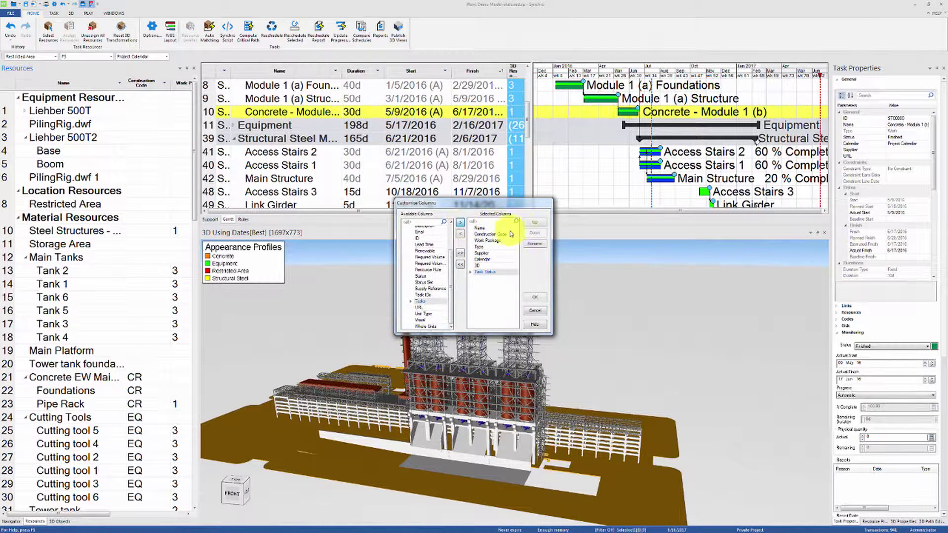
{"action": "left_click", "coordinate": [535, 222]}
{"action": "left_click", "coordinate": [535, 222]}
{"action": "left_click", "coordinate": [535, 223]}
{"action": "left_click", "coordinate": [534, 222]}
{"action": "left_click", "coordinate": [535, 297]}
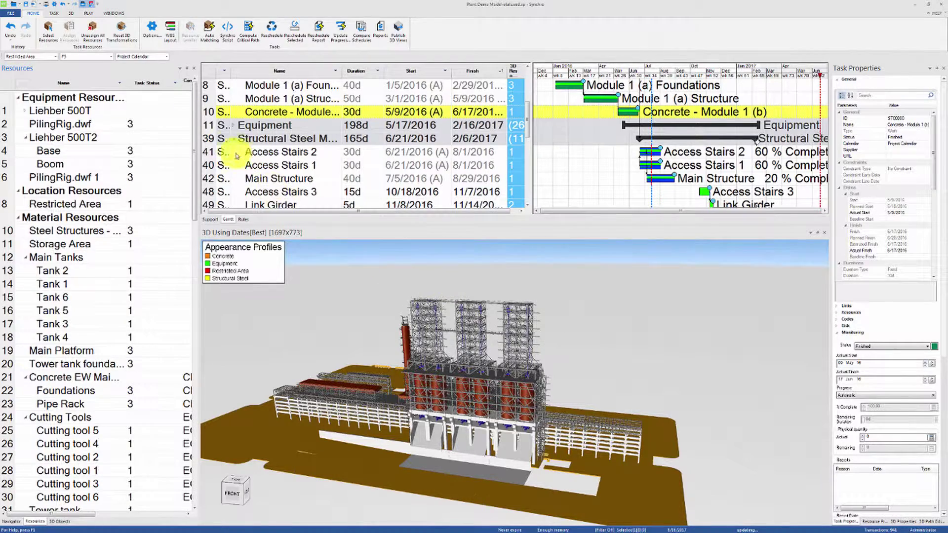
{"action": "left_click_drag", "start_coordinate": [195, 158], "coordinate": [186, 131]}
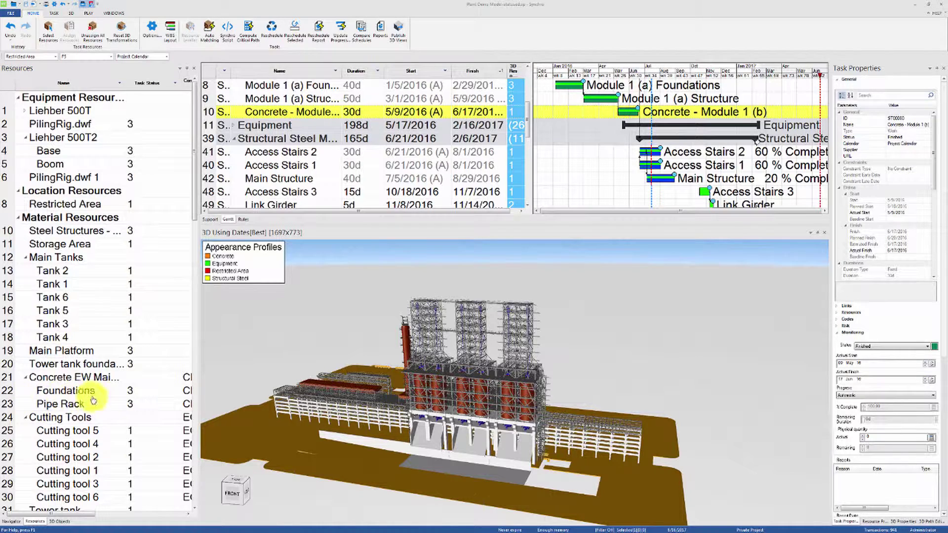
Switch the left panel back to the Navigator's User Fields list.
{"action": "left_click", "coordinate": [15, 521]}
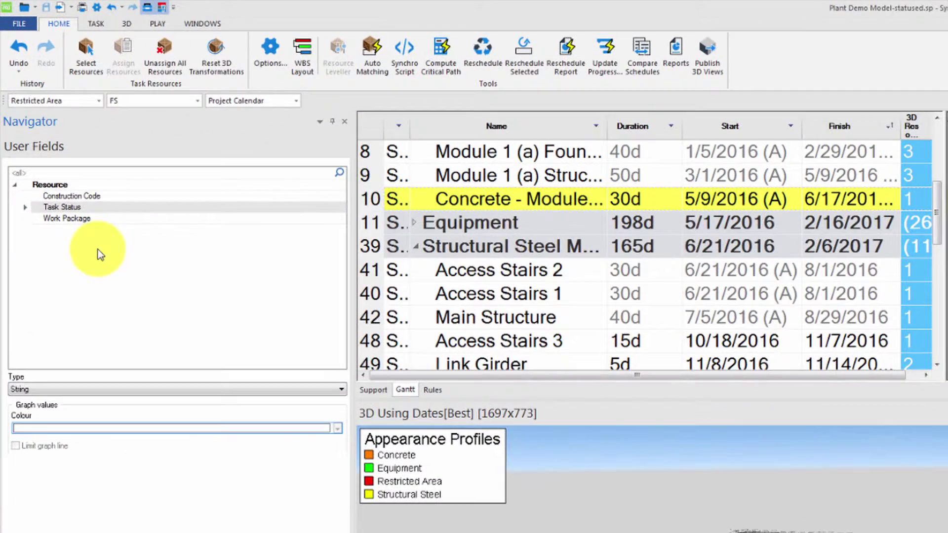
Create a Task user field named Spent Hours of type Number.
{"action": "right_click", "coordinate": [59, 149]}
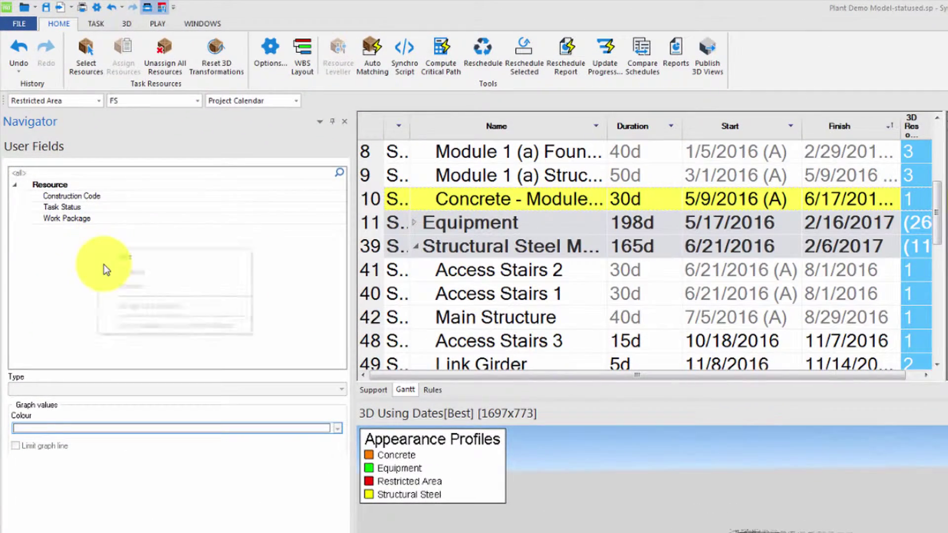
{"action": "left_click", "coordinate": [121, 257]}
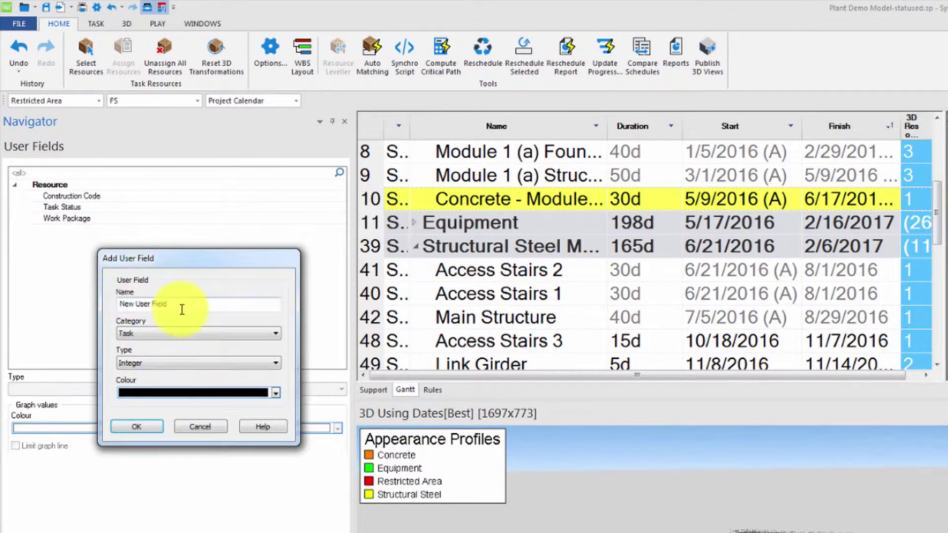
{"action": "left_click_drag", "start_coordinate": [183, 309], "coordinate": [101, 291]}
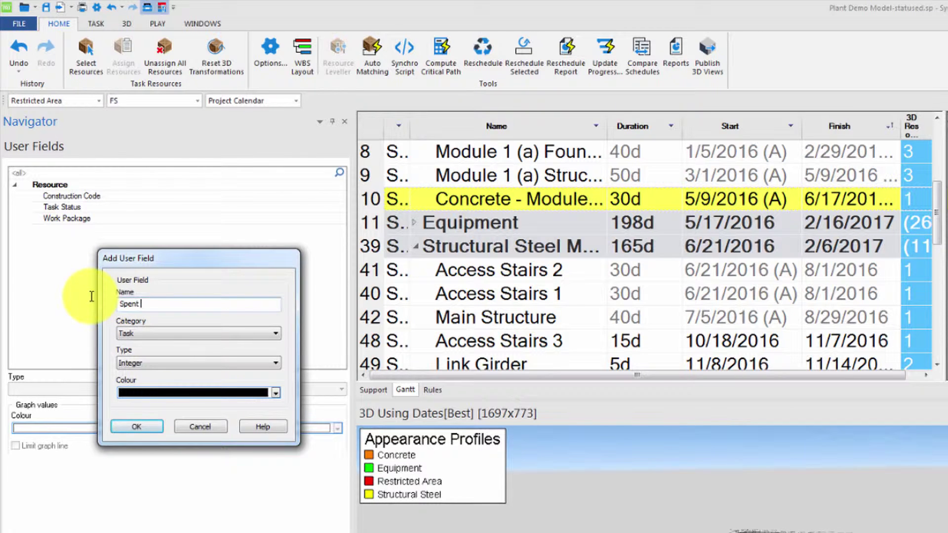
{"action": "left_click", "coordinate": [125, 362]}
{"action": "left_click", "coordinate": [143, 386]}
{"action": "left_click", "coordinate": [135, 427]}
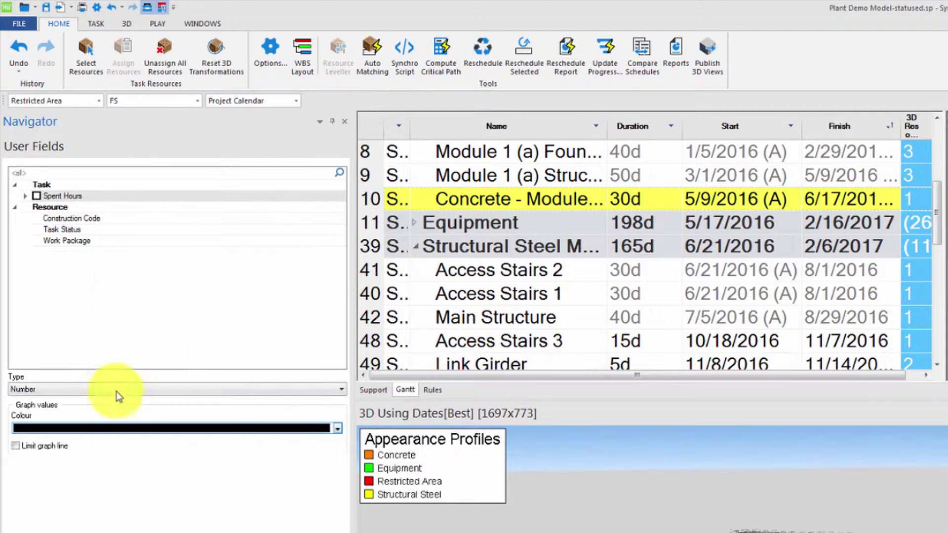
Create a second Spent Hours Number user field under the Resource category.
{"action": "right_click", "coordinate": [64, 295]}
{"action": "left_click", "coordinate": [97, 304]}
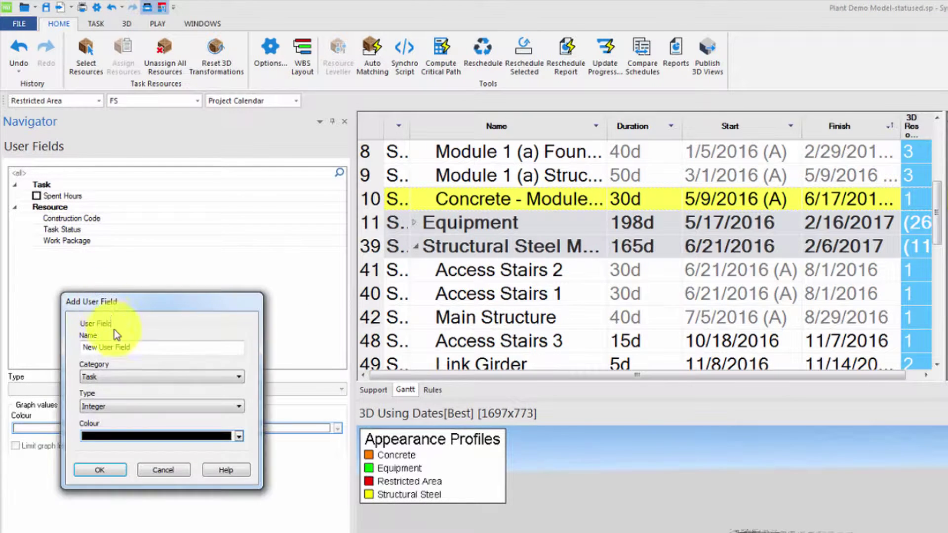
{"action": "type", "text": "Spent Hours"}
{"action": "left_click", "coordinate": [130, 381]}
{"action": "left_click", "coordinate": [129, 397]}
{"action": "left_click", "coordinate": [126, 407]}
{"action": "left_click", "coordinate": [119, 427]}
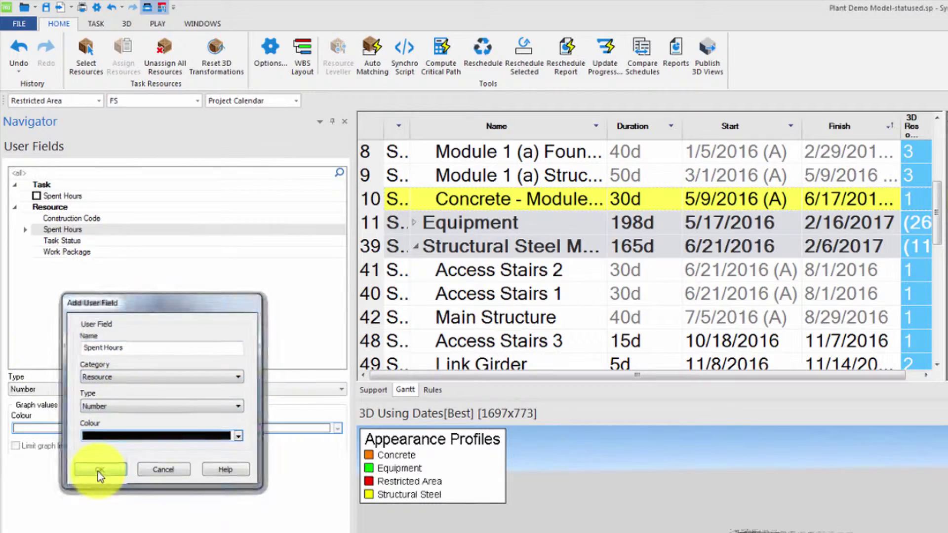
{"action": "left_click", "coordinate": [99, 469]}
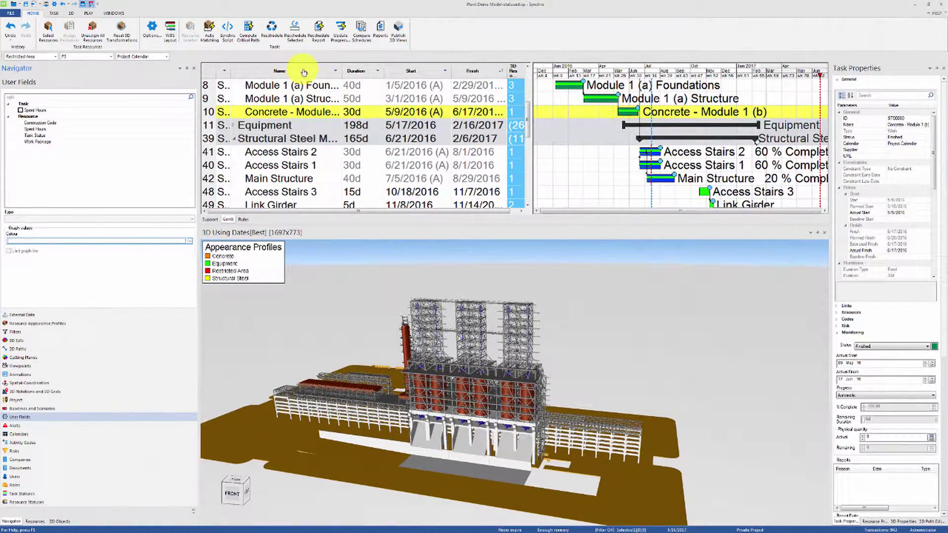
Customise the task grid columns to show Spent Hours right after Duration.
{"action": "right_click", "coordinate": [303, 72]}
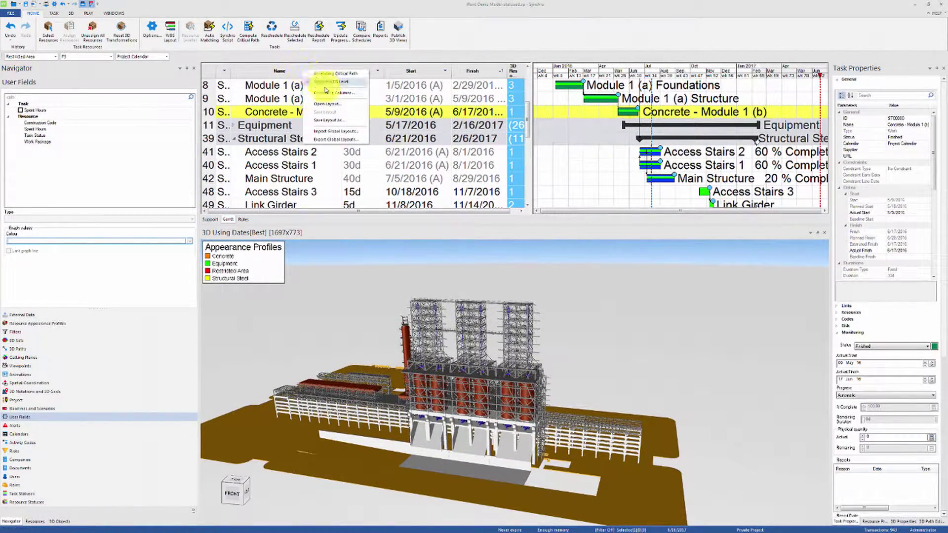
{"action": "left_click", "coordinate": [336, 98]}
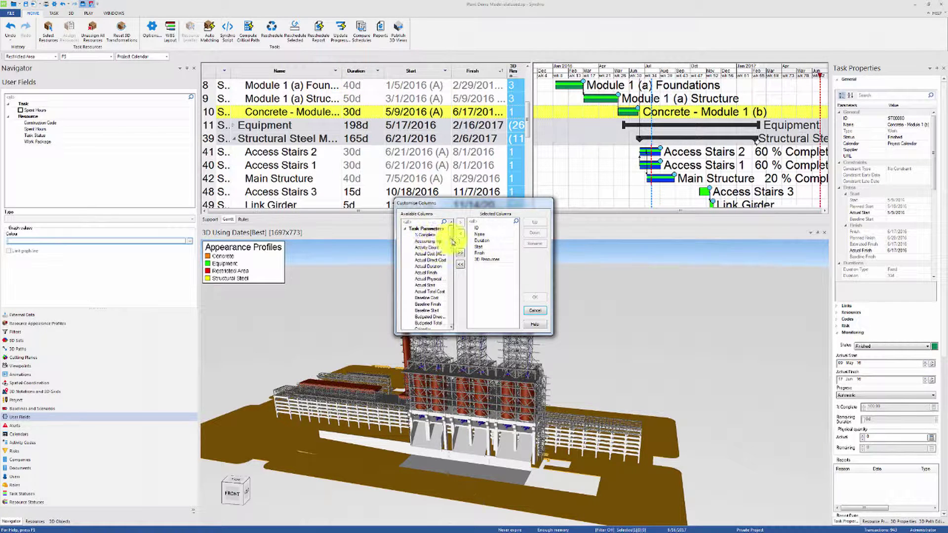
{"action": "scroll", "coordinate": [427, 247], "scroll_direction": "down", "scroll_amount": 15}
{"action": "left_click", "coordinate": [405, 327]}
{"action": "left_click", "coordinate": [425, 321]}
{"action": "left_click", "coordinate": [460, 222]}
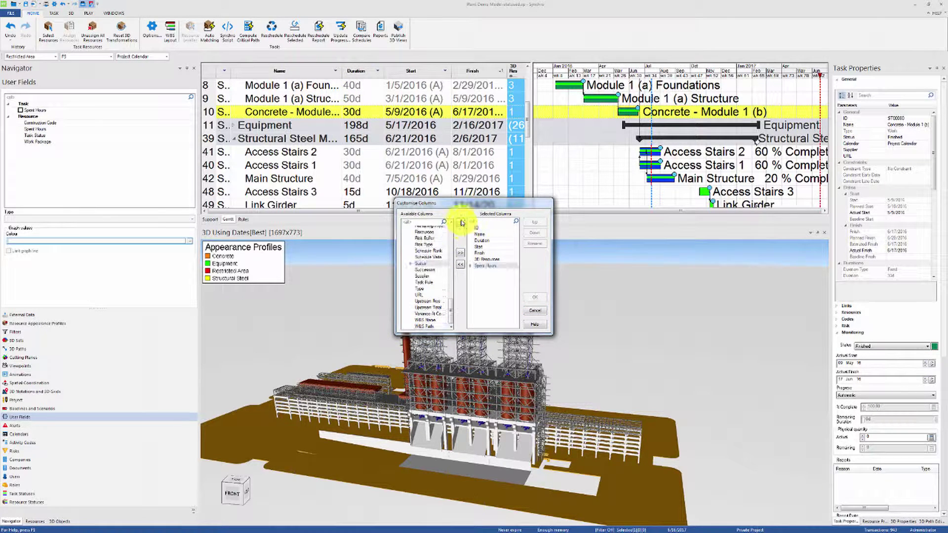
{"action": "left_click", "coordinate": [535, 223]}
{"action": "left_click", "coordinate": [535, 298]}
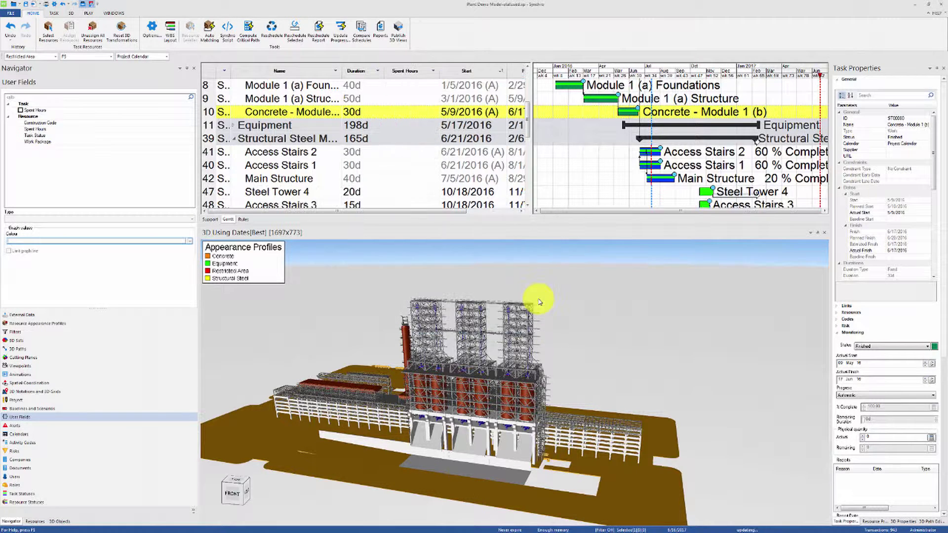
Expand all tasks in the schedule and select the first task, EW Main Pipe rack.
{"action": "right_click", "coordinate": [307, 112]}
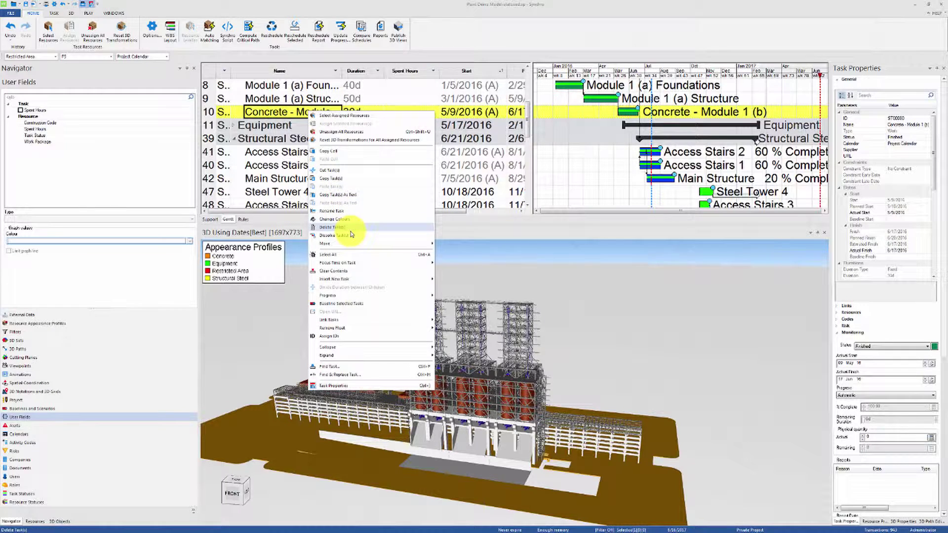
{"action": "left_click", "coordinate": [440, 356]}
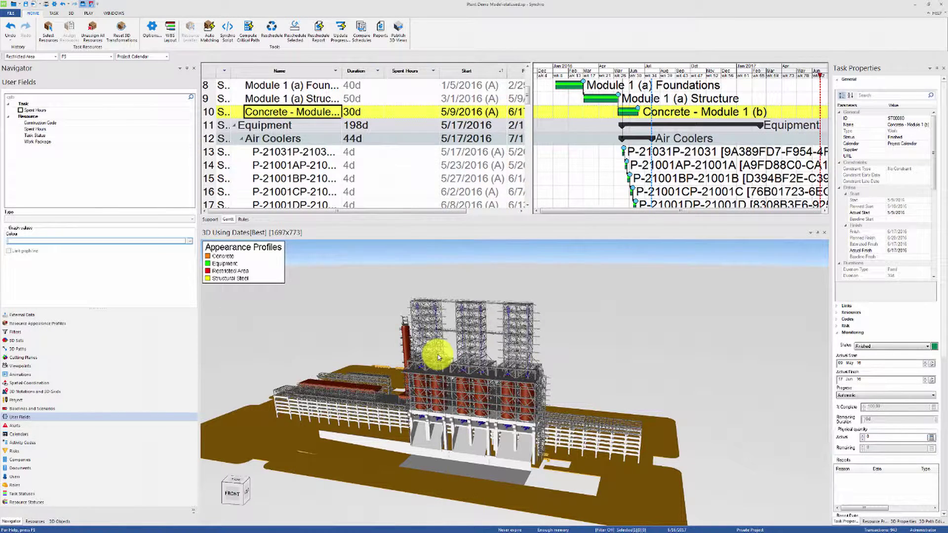
{"action": "scroll", "coordinate": [380, 119], "scroll_direction": "up", "scroll_amount": 3}
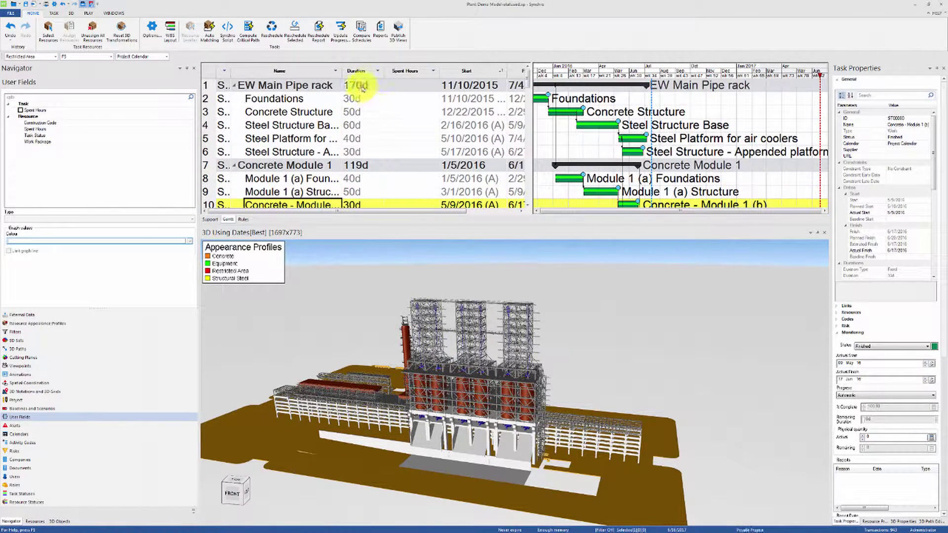
{"action": "left_click", "coordinate": [362, 86]}
Select all tasks in the schedule and copy them as text.
{"action": "key", "text": "ctrl+a"}
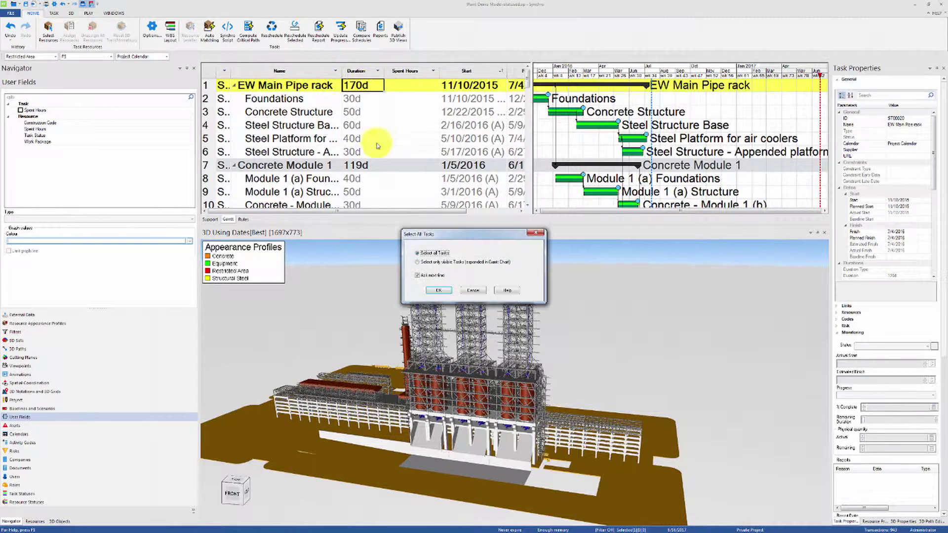
{"action": "left_click", "coordinate": [441, 291]}
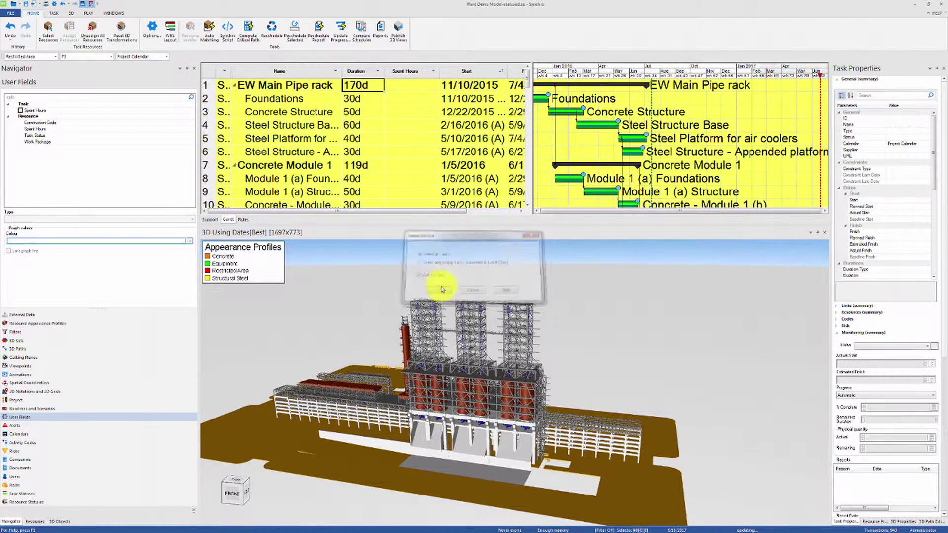
{"action": "right_click", "coordinate": [350, 88]}
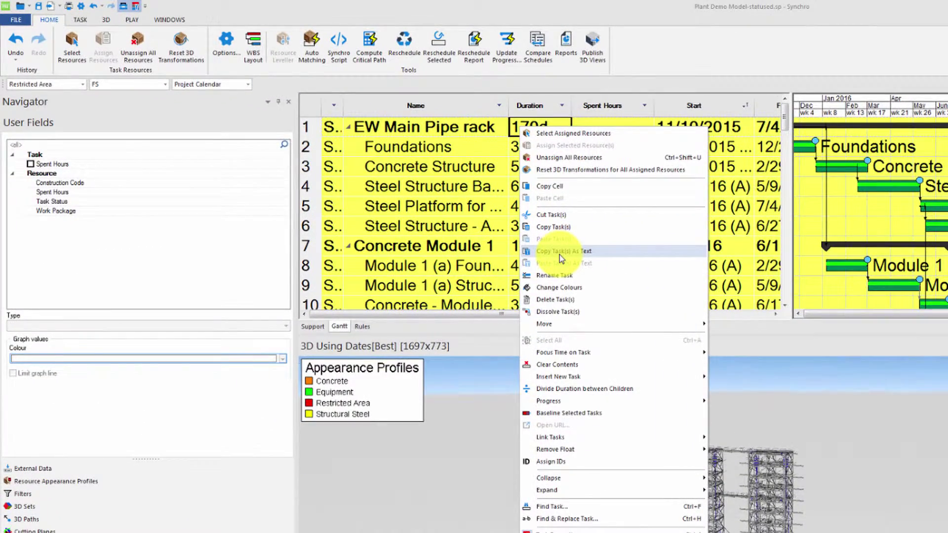
{"action": "left_click", "coordinate": [559, 252]}
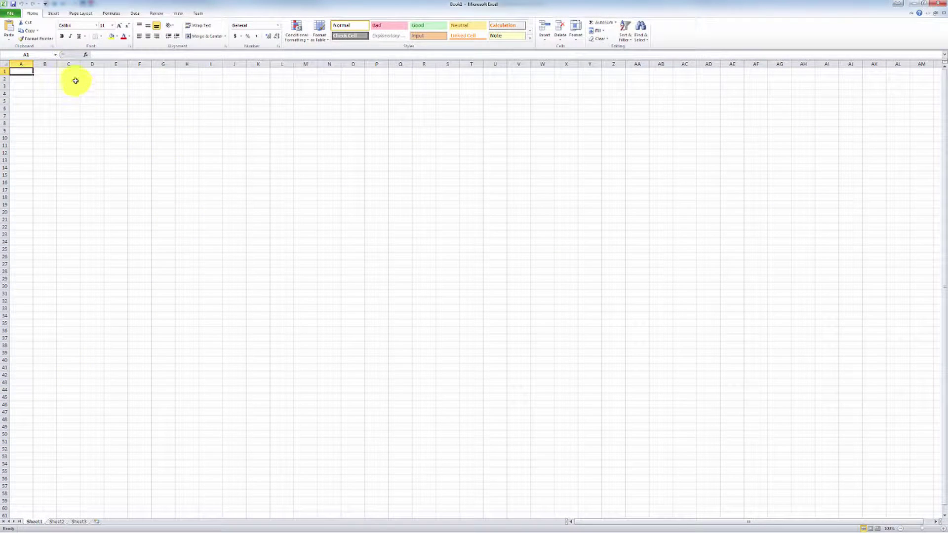
Paste the copied Synchro schedule into cell A1 of Sheet1.
{"action": "right_click", "coordinate": [28, 73]}
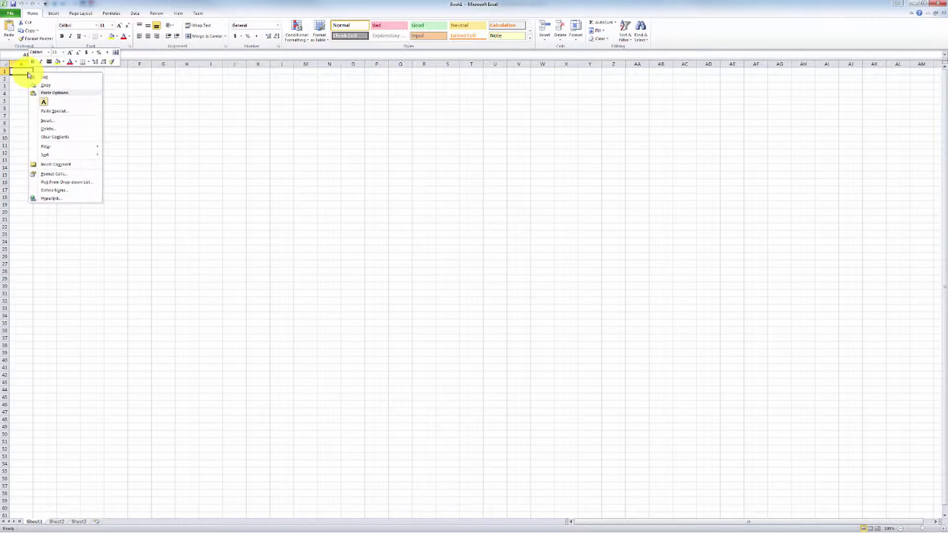
{"action": "left_click", "coordinate": [44, 105]}
{"action": "left_click", "coordinate": [192, 125]}
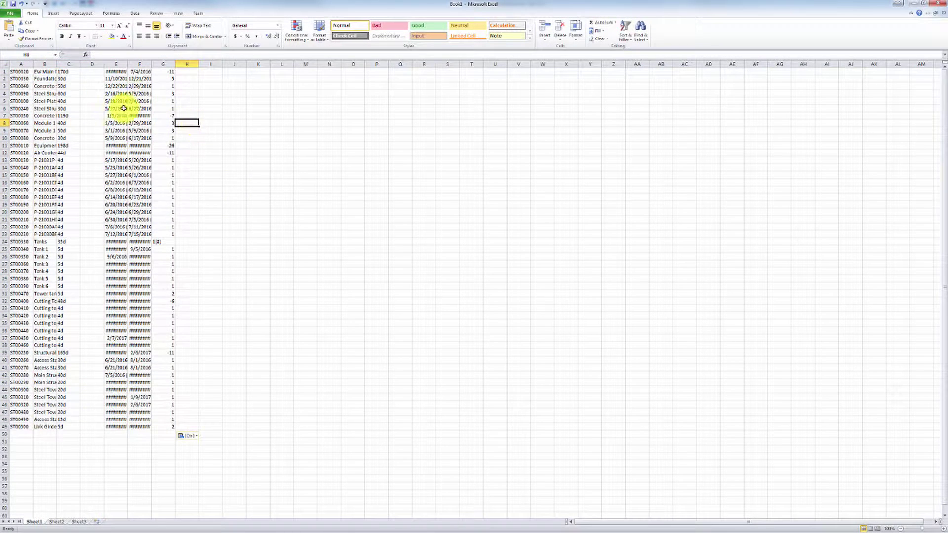
Autofit column C and copy its 49 duration values, C1:C49.
{"action": "double_click", "coordinate": [80, 63]}
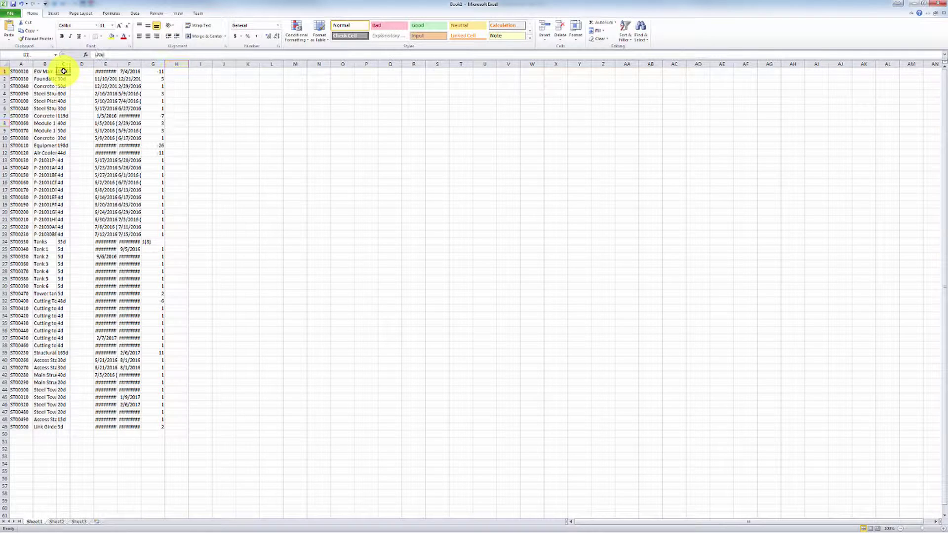
{"action": "left_click", "coordinate": [63, 71]}
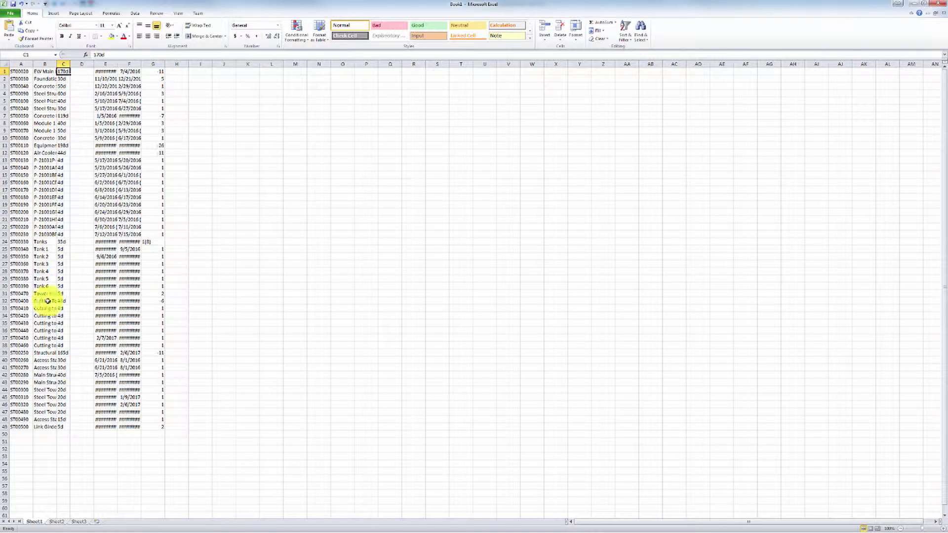
{"action": "left_click", "coordinate": [63, 427], "text": "shift"}
{"action": "right_click", "coordinate": [66, 265]}
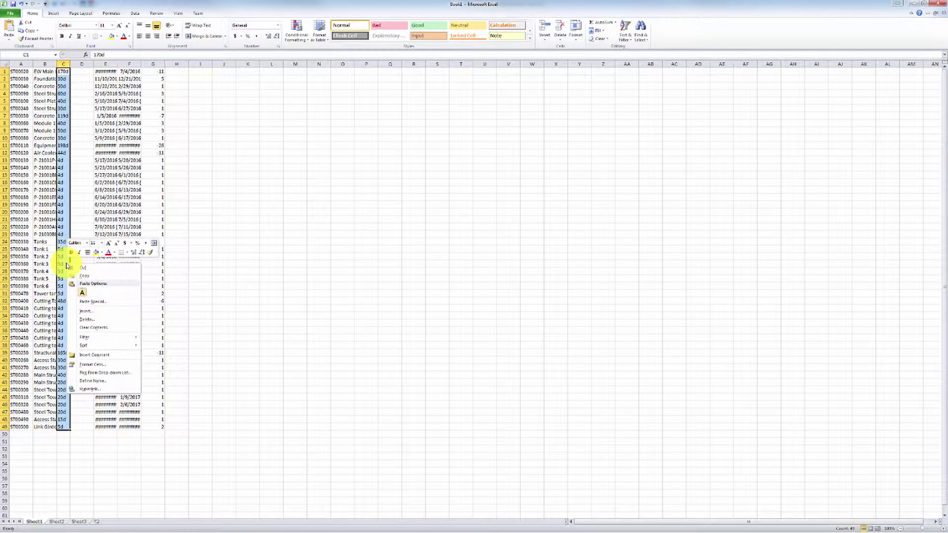
{"action": "left_click", "coordinate": [90, 278]}
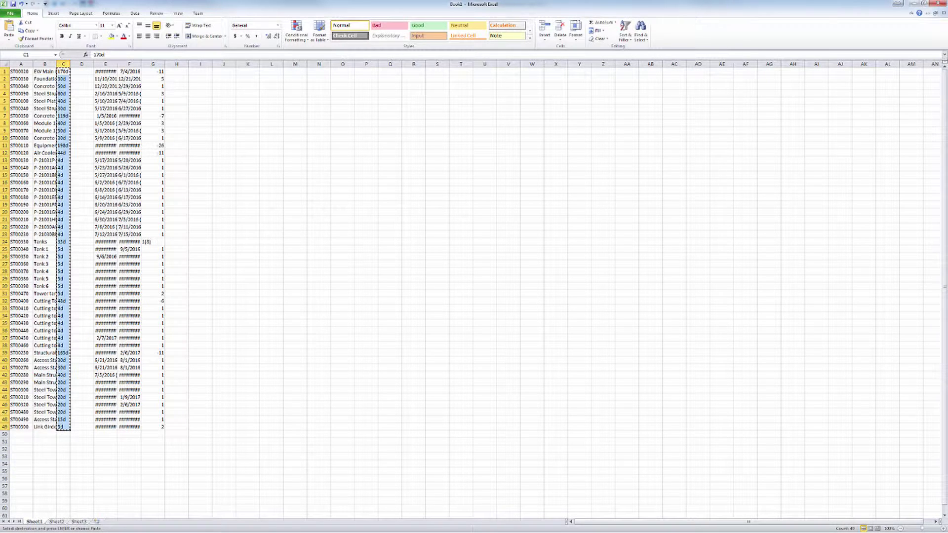
Paste the durations into the Spent Hours column starting at row 1, EW Main Pipe rack.
{"action": "key", "text": "alt+Tab"}
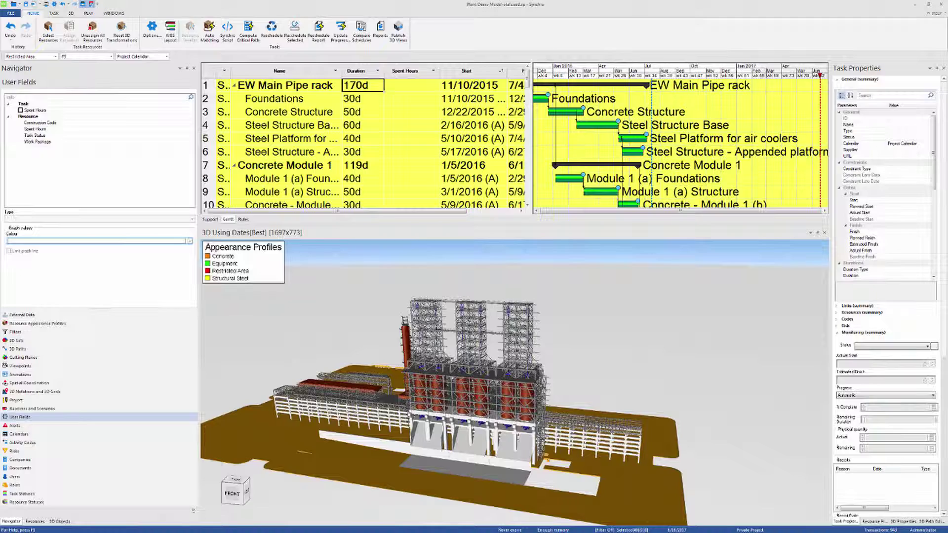
{"action": "left_click", "coordinate": [418, 84]}
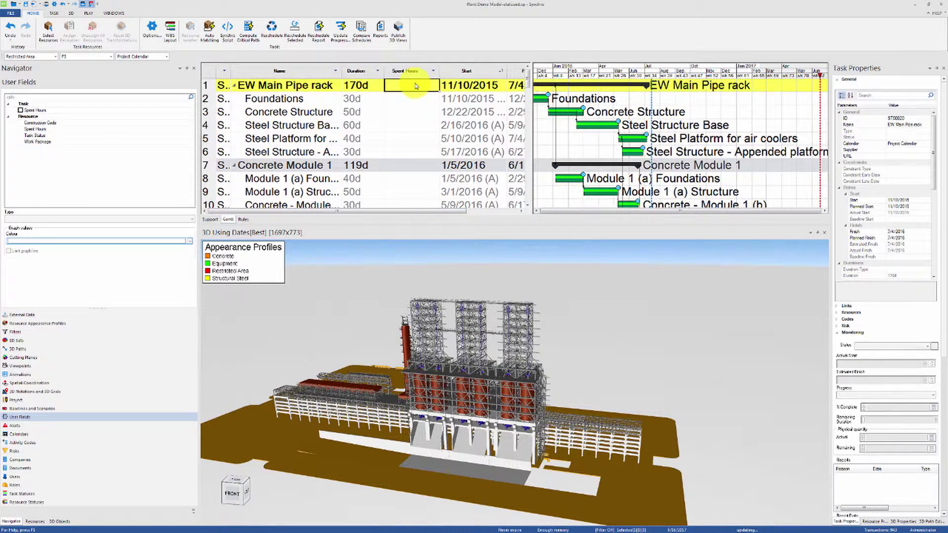
{"action": "right_click", "coordinate": [417, 85]}
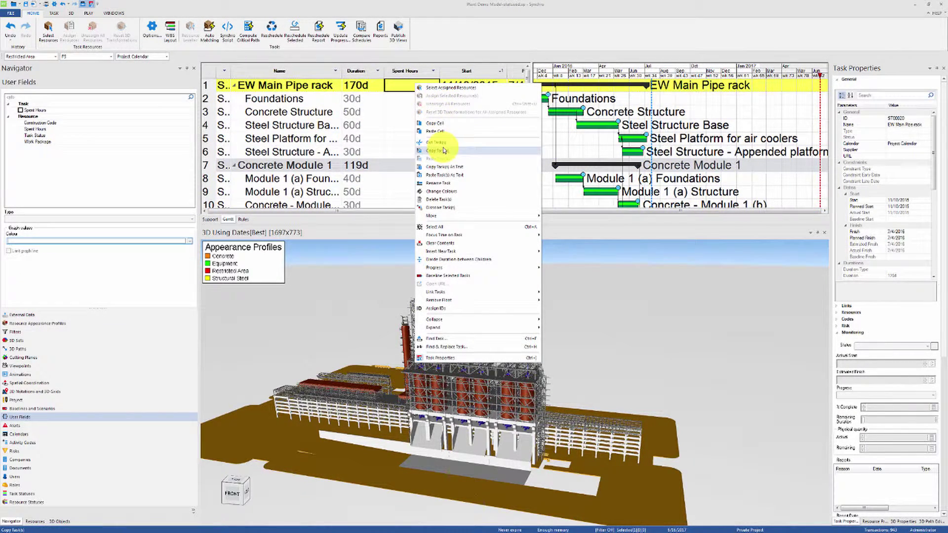
{"action": "left_click", "coordinate": [446, 175]}
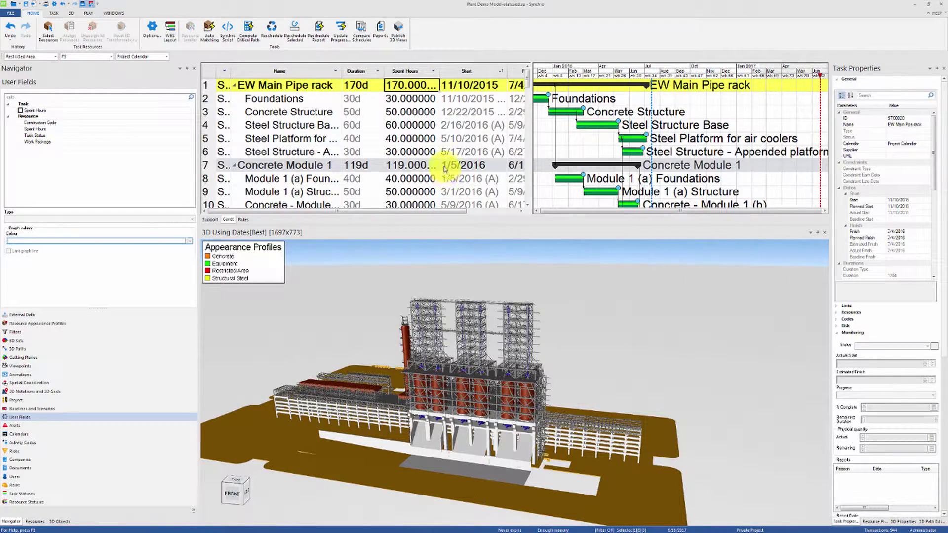
{"action": "scroll", "coordinate": [437, 164], "scroll_direction": "down", "scroll_amount": 3}
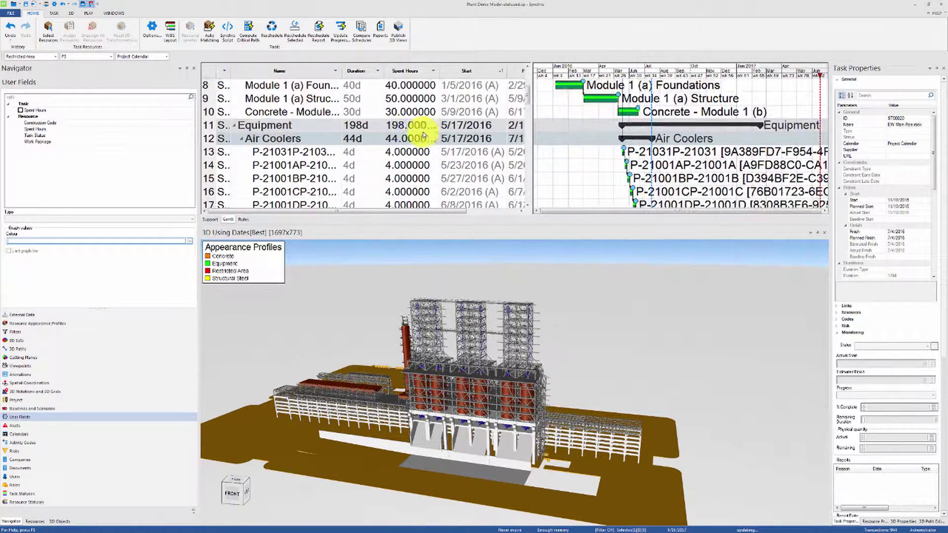
{"action": "scroll", "coordinate": [424, 136], "scroll_direction": "down", "scroll_amount": 7}
{"action": "scroll", "coordinate": [424, 139], "scroll_direction": "up", "scroll_amount": 3}
{"action": "scroll", "coordinate": [424, 140], "scroll_direction": "up", "scroll_amount": 7}
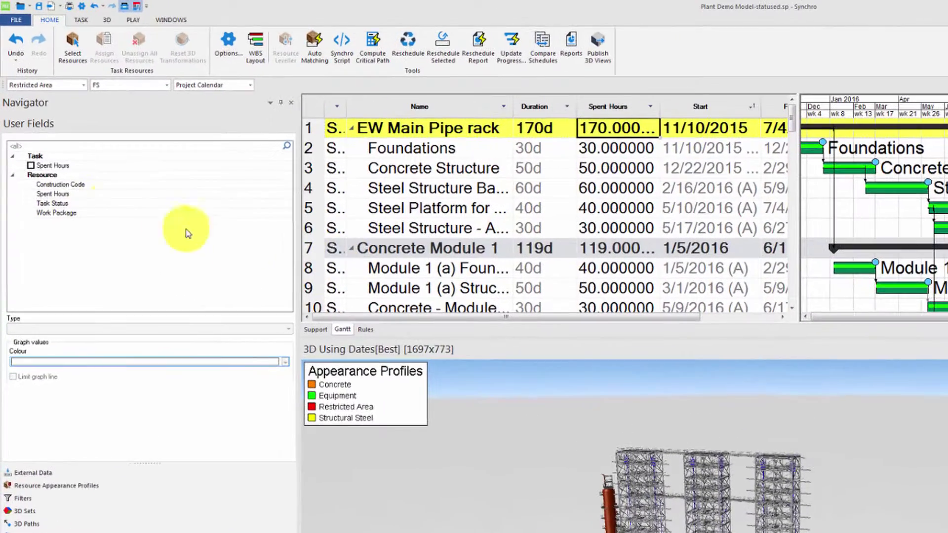
Copy task Spent Hours values to the [Resource] Spent Hours field using the SUM operation.
{"action": "right_click", "coordinate": [64, 166]}
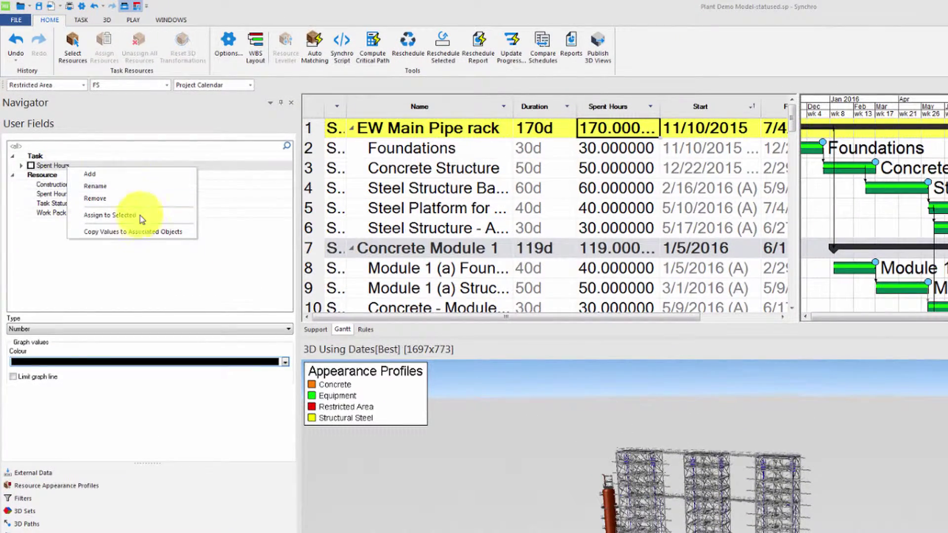
{"action": "left_click", "coordinate": [140, 232]}
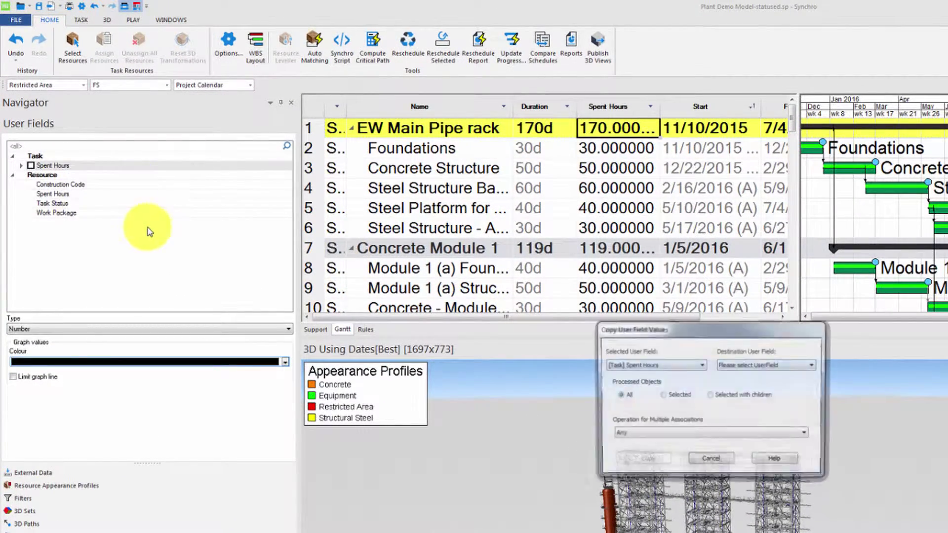
{"action": "left_click", "coordinate": [745, 365]}
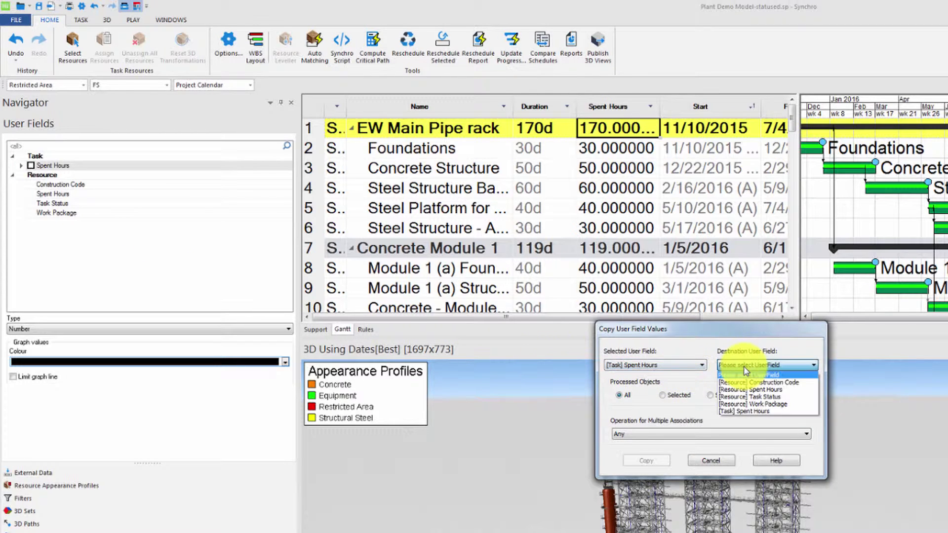
{"action": "left_click", "coordinate": [754, 391]}
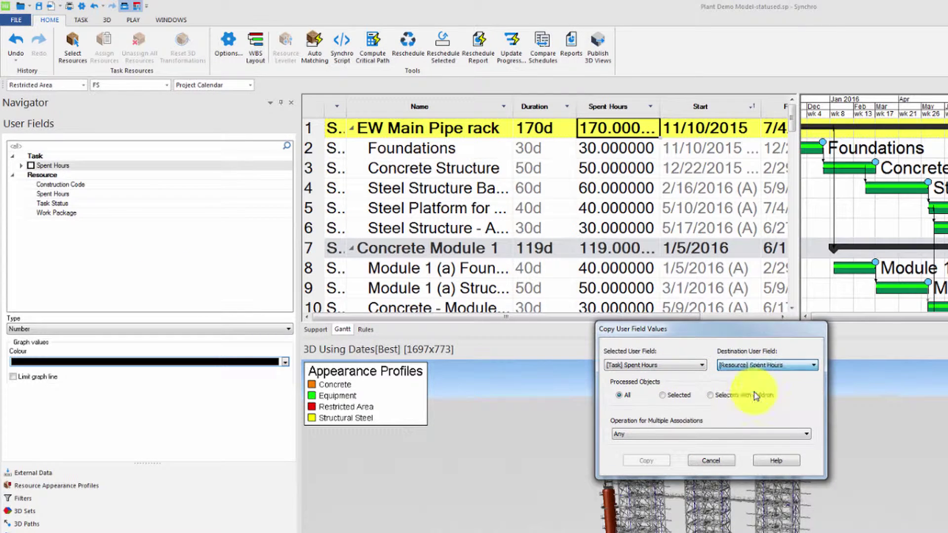
{"action": "left_click", "coordinate": [648, 434]}
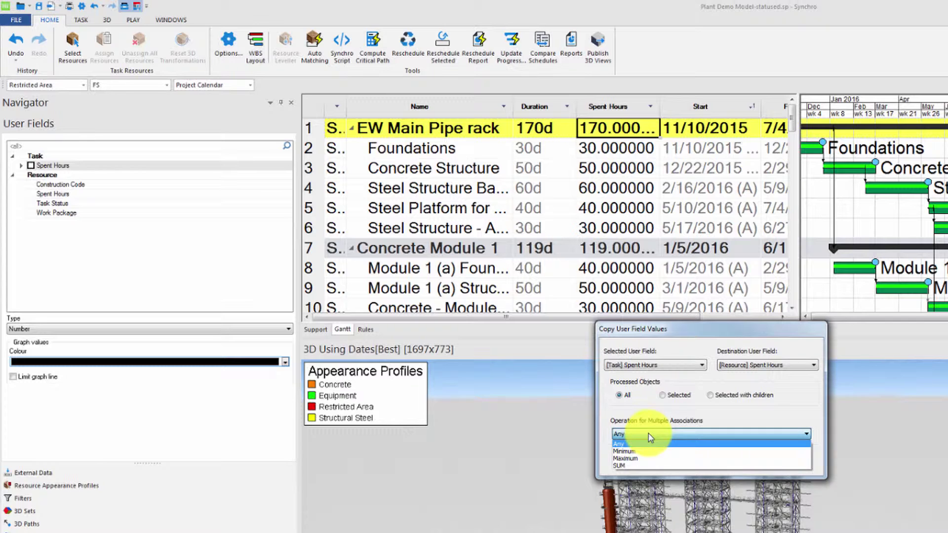
{"action": "left_click", "coordinate": [633, 465]}
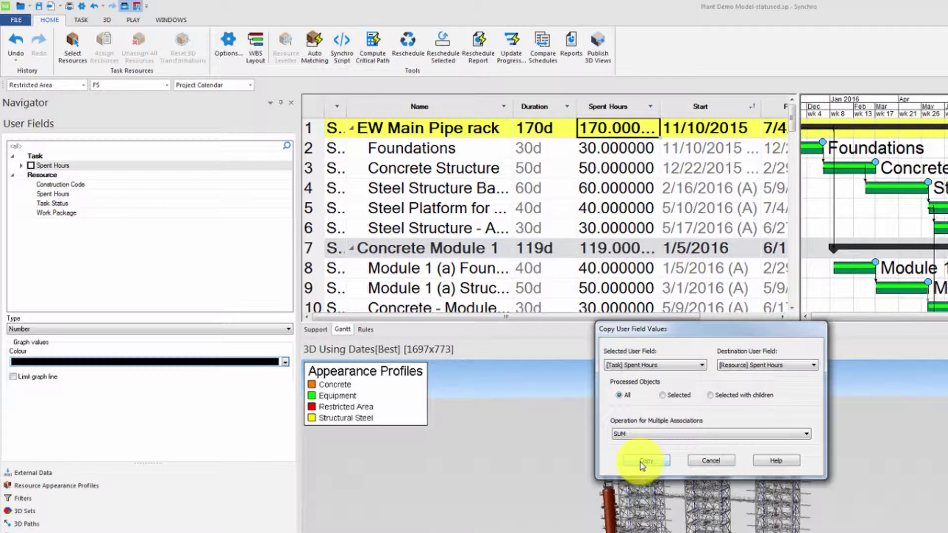
{"action": "left_click", "coordinate": [641, 462]}
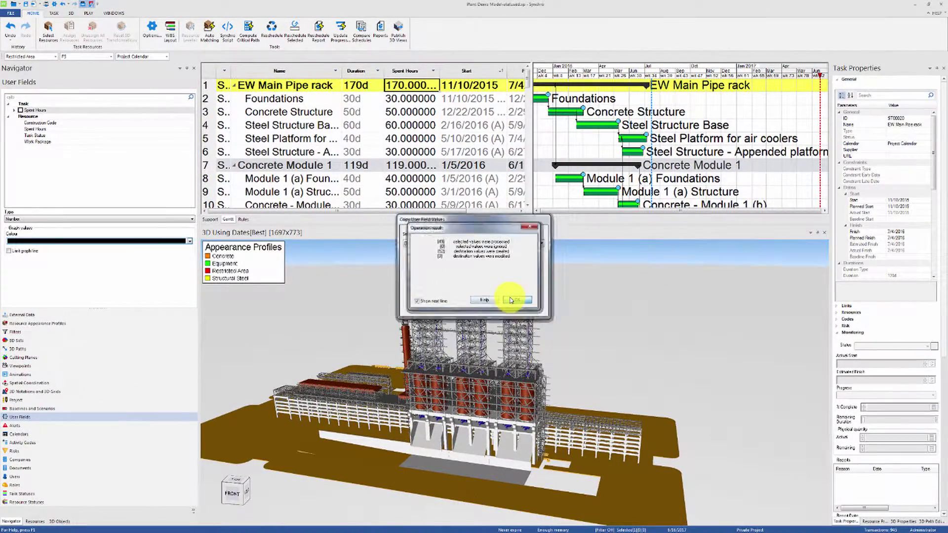
Add a Spent Hours column beside the resource names, moved up the order, in the Resources list.
{"action": "left_click", "coordinate": [568, 290]}
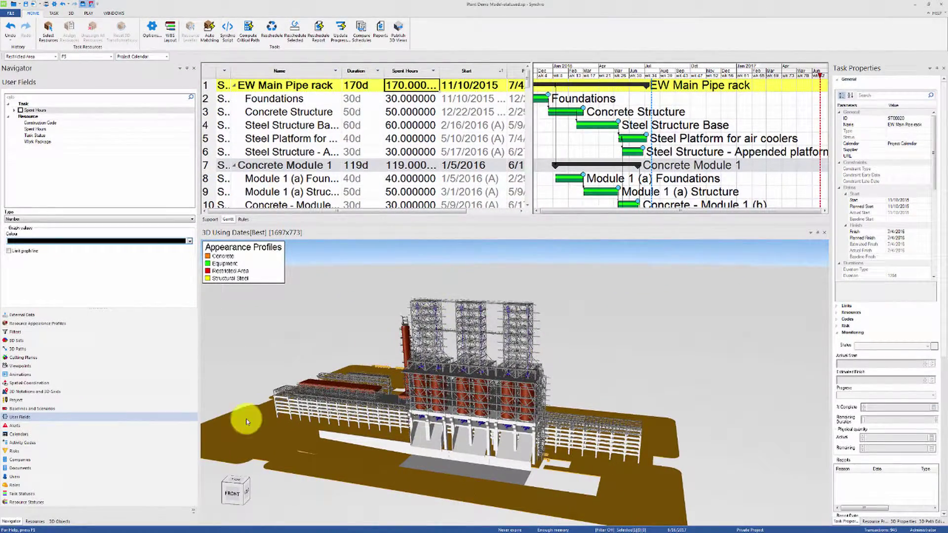
{"action": "left_click", "coordinate": [39, 522]}
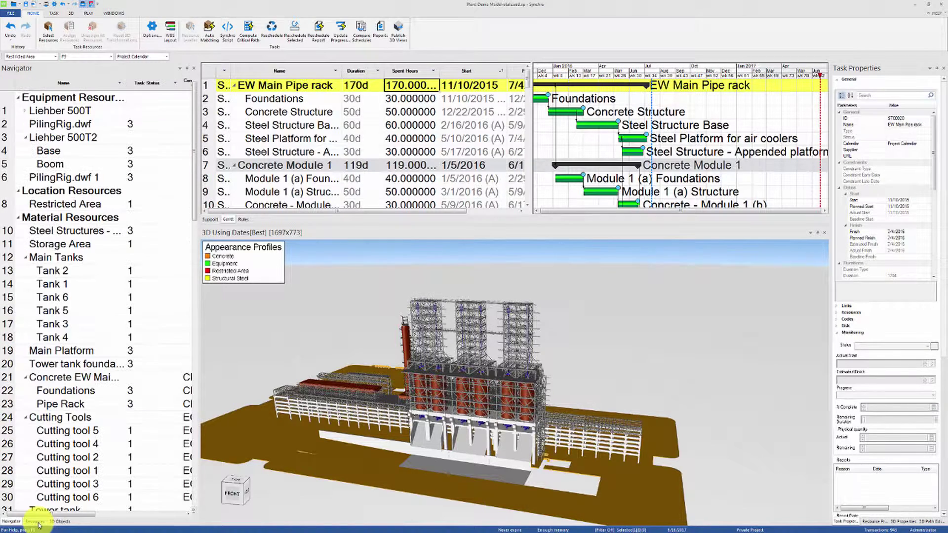
{"action": "right_click", "coordinate": [98, 86]}
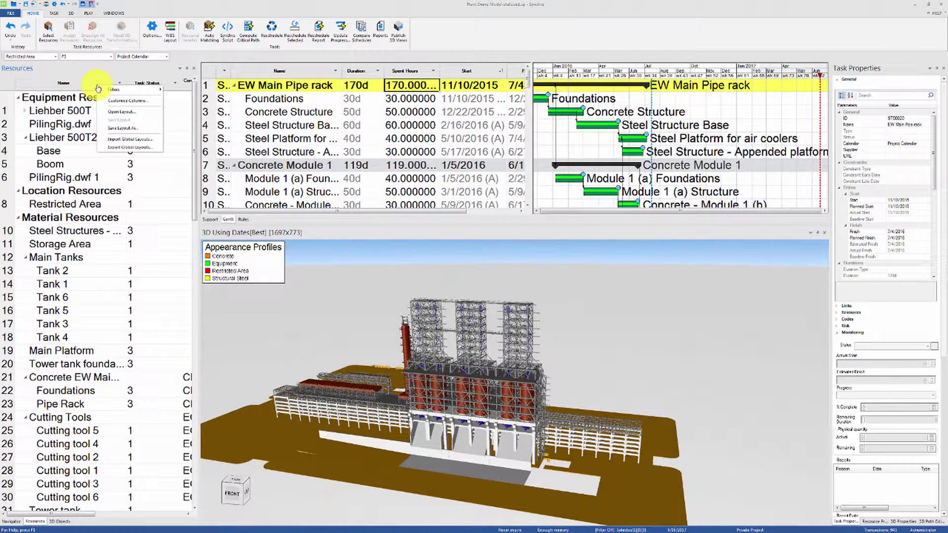
{"action": "left_click", "coordinate": [121, 101]}
{"action": "scroll", "coordinate": [452, 284], "scroll_direction": "down", "scroll_amount": 3}
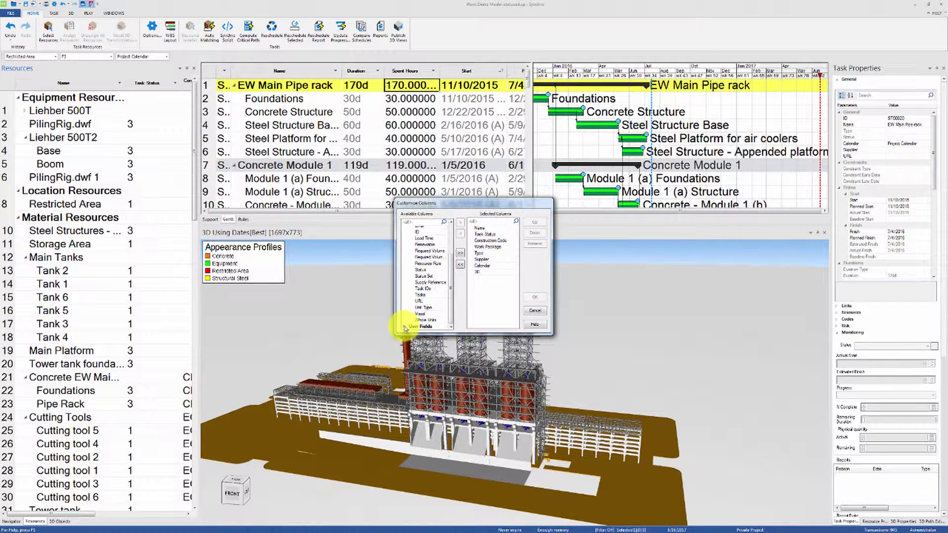
{"action": "left_click", "coordinate": [422, 317]}
{"action": "left_click", "coordinate": [461, 223]}
{"action": "left_click", "coordinate": [535, 222]}
{"action": "left_click", "coordinate": [535, 222]}
{"action": "left_click", "coordinate": [535, 297]}
{"action": "mouse_move", "coordinate": [197, 162]}
{"action": "left_mouse_down"}
{"action": "mouse_move", "coordinate": [177, 331]}
{"action": "mouse_move", "coordinate": [187, 339]}
{"action": "mouse_move", "coordinate": [191, 148]}
{"action": "left_mouse_up"}
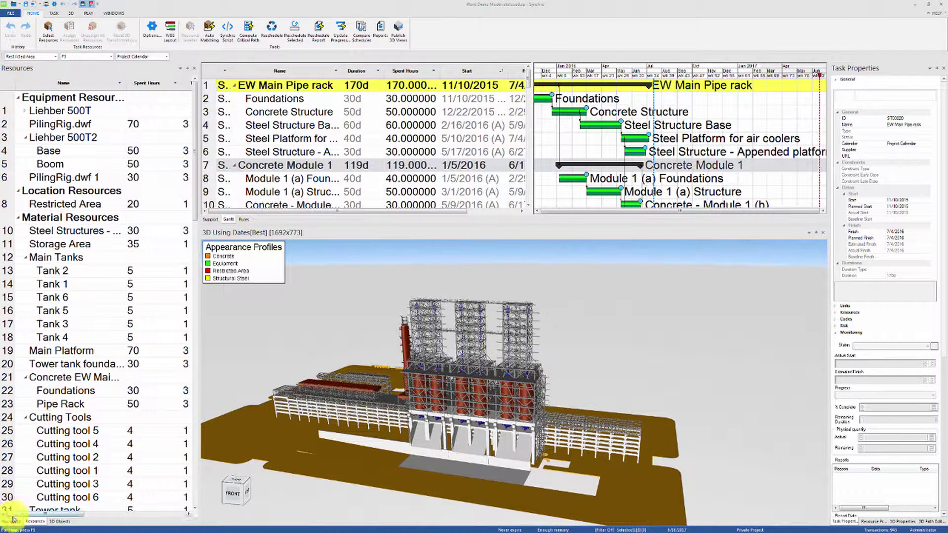
Insert a new 3D Sets custom filter on the Spent Hours user field with value >=40.
{"action": "left_click", "coordinate": [10, 522]}
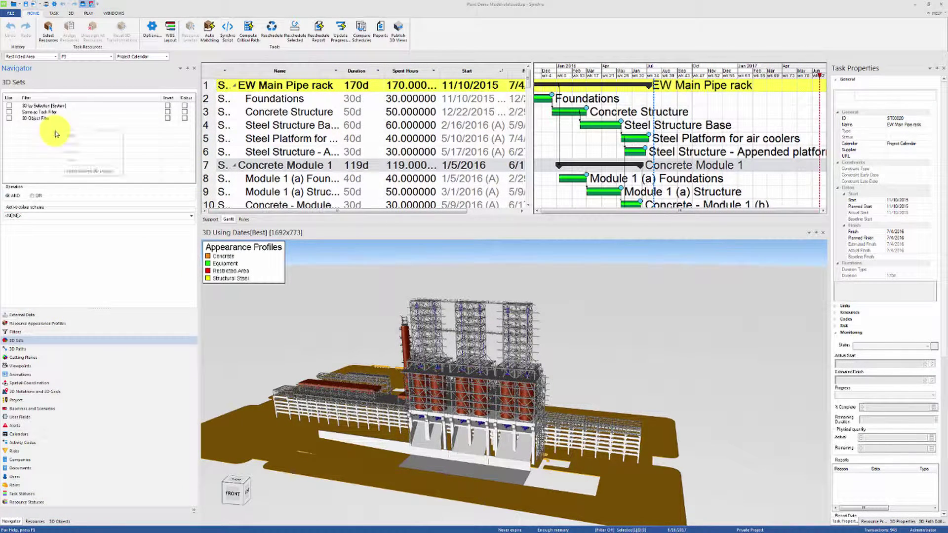
{"action": "key", "text": "Insert"}
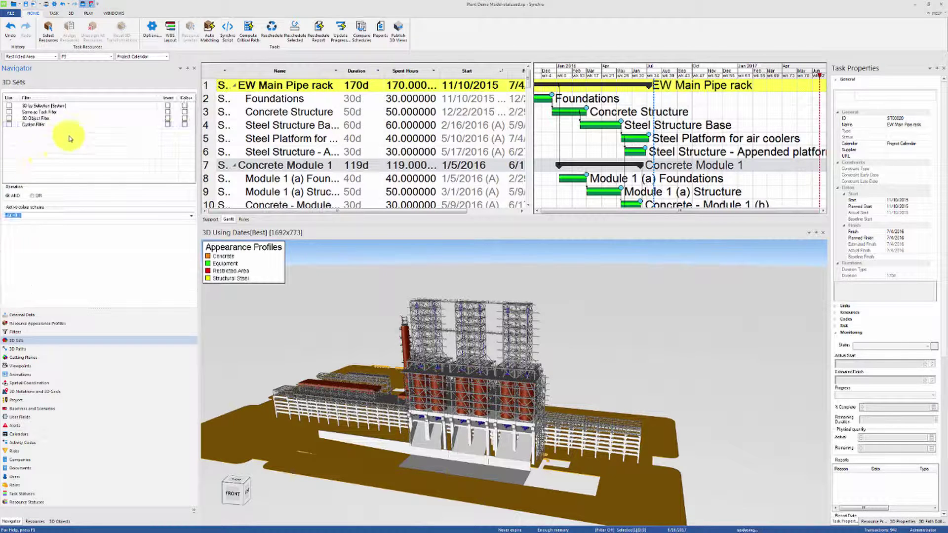
{"action": "scroll", "coordinate": [189, 174], "scroll_direction": "down", "scroll_amount": 2}
{"action": "scroll", "coordinate": [189, 174], "scroll_direction": "down", "scroll_amount": 3}
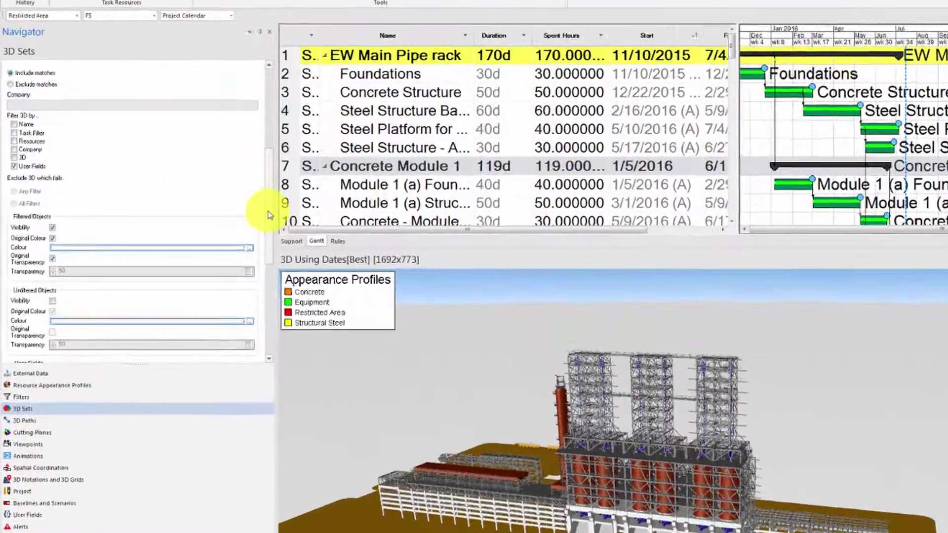
{"action": "scroll", "coordinate": [180, 257], "scroll_direction": "down", "scroll_amount": 5}
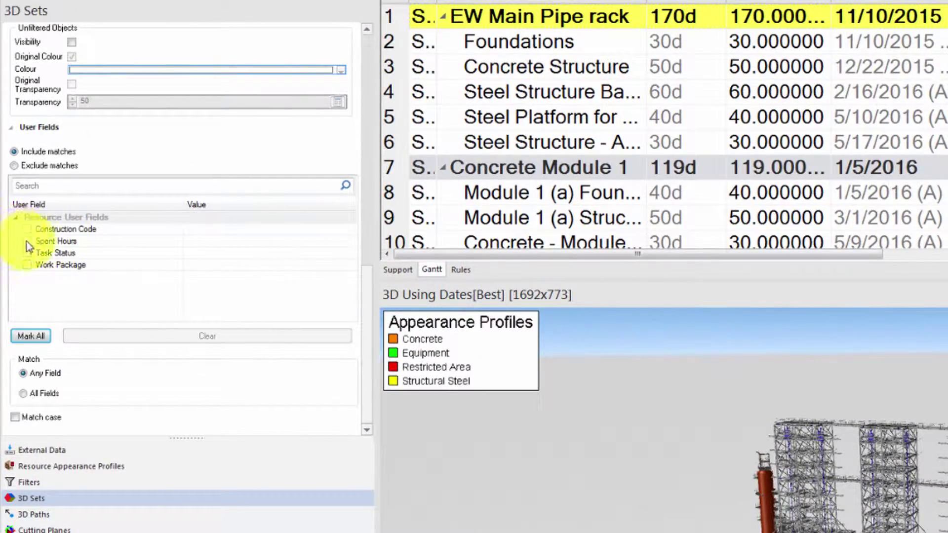
{"action": "left_click", "coordinate": [27, 242]}
{"action": "left_click", "coordinate": [200, 241]}
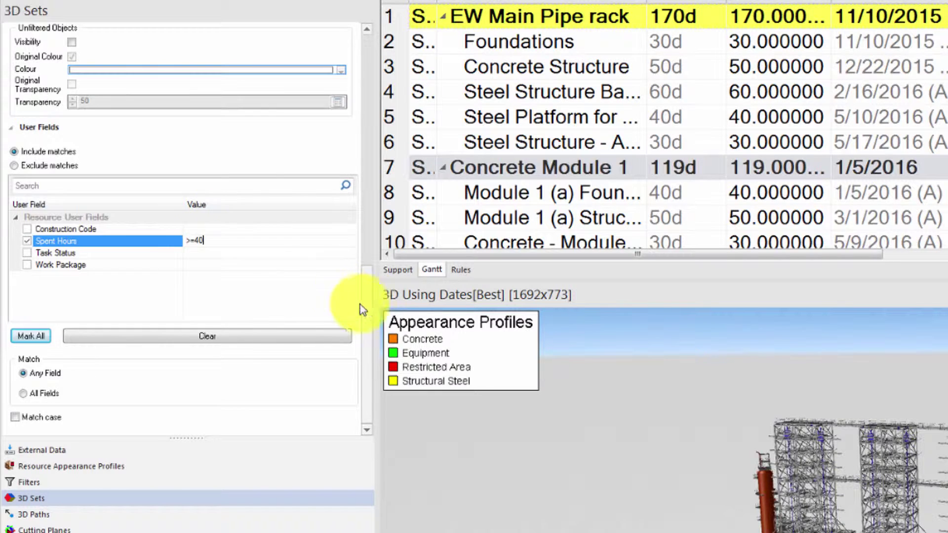
Colour filtered objects red instead of their original colour and keep unfiltered objects visible.
{"action": "left_click_drag", "start_coordinate": [371, 303], "coordinate": [368, 230]}
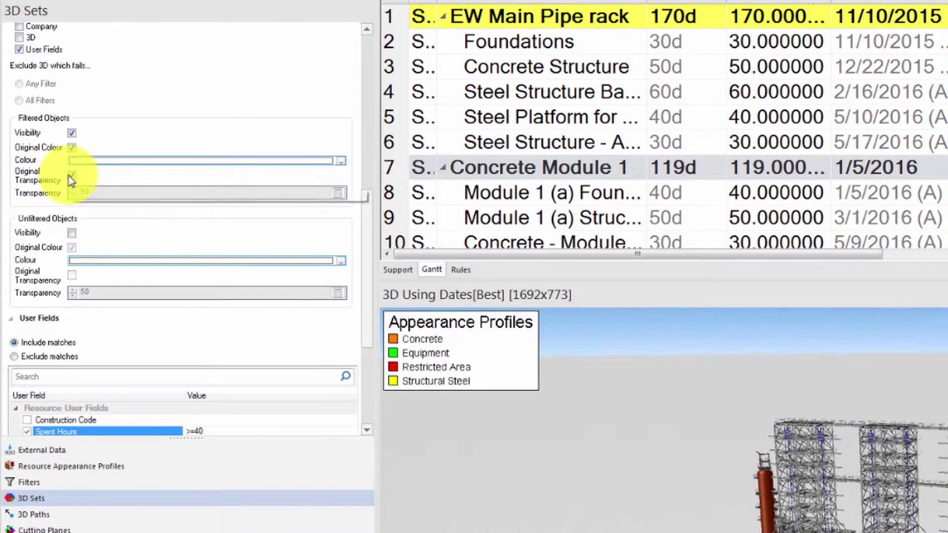
{"action": "left_click", "coordinate": [72, 147]}
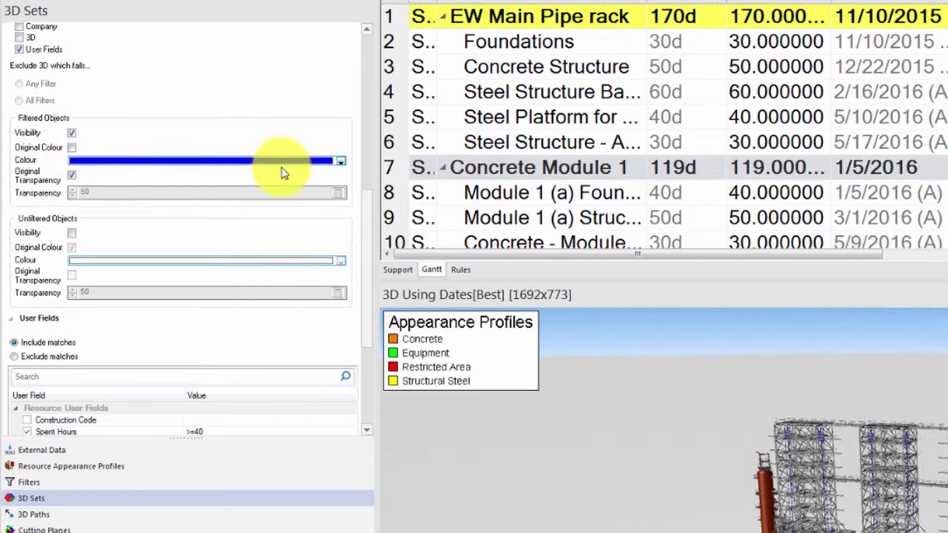
{"action": "left_click", "coordinate": [341, 161]}
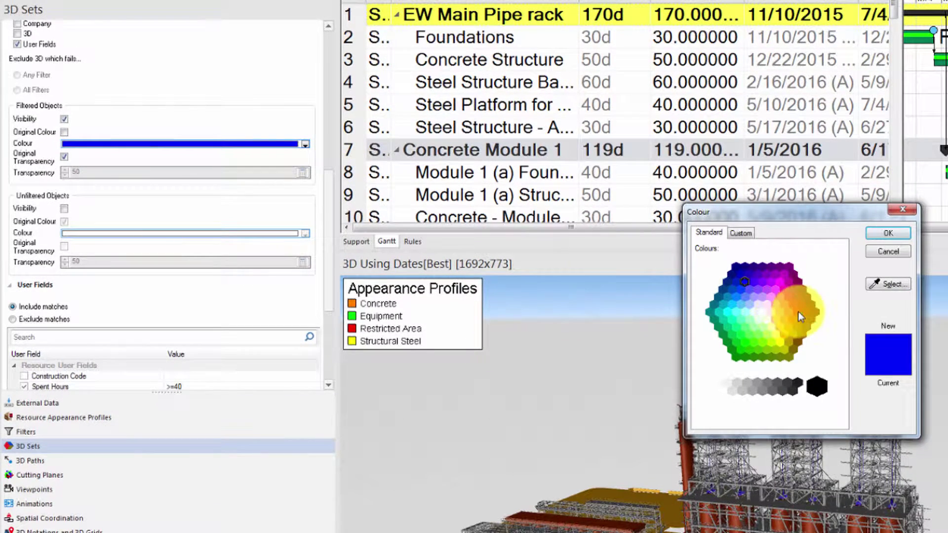
{"action": "left_click", "coordinate": [798, 312]}
{"action": "left_click", "coordinate": [889, 233]}
{"action": "left_click", "coordinate": [65, 209]}
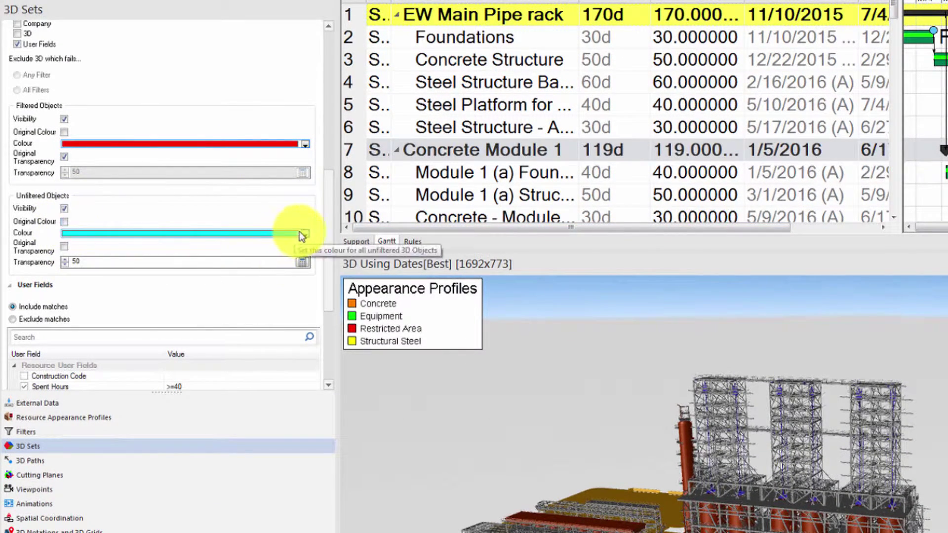
{"action": "scroll", "coordinate": [326, 223], "scroll_direction": "up", "scroll_amount": 10}
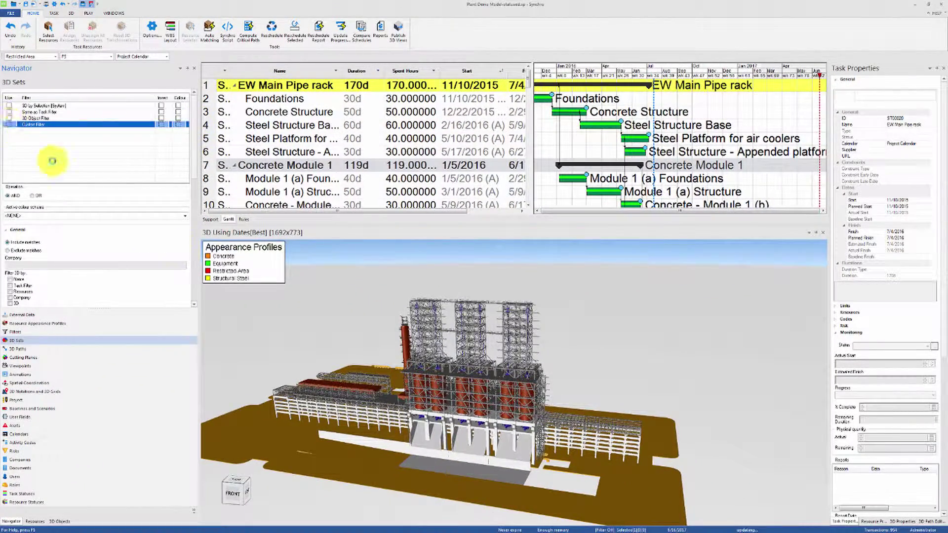